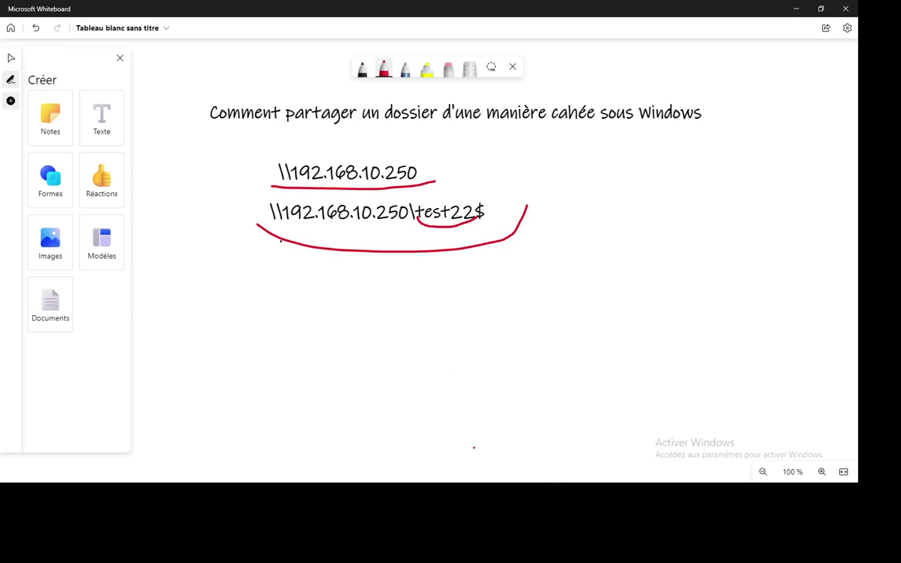
# Step: Switch to the Windows Server 2008 R2 virtual machine in VMware Workstation and open \\dc1 to view its network shares
pyautogui.hotkey('alt', 'Tab')
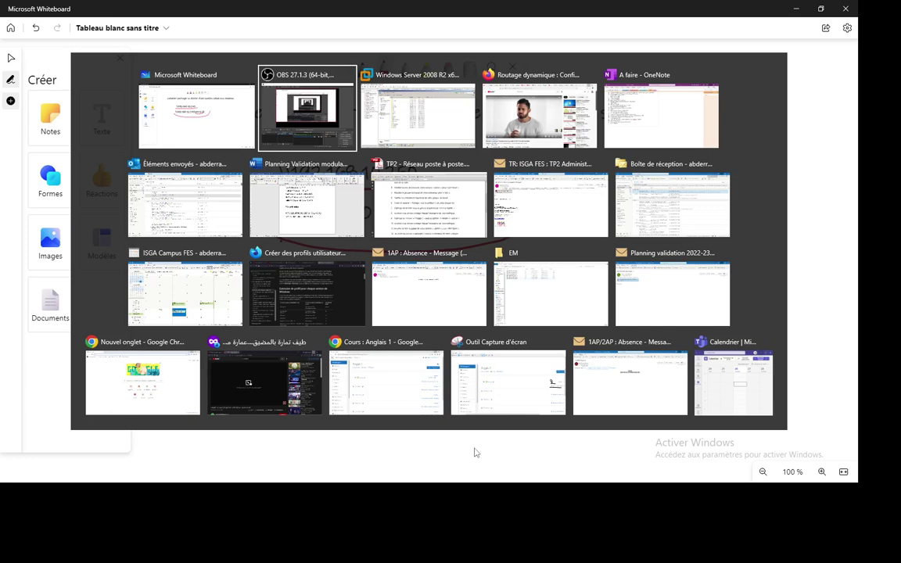
pyautogui.press('Tab')
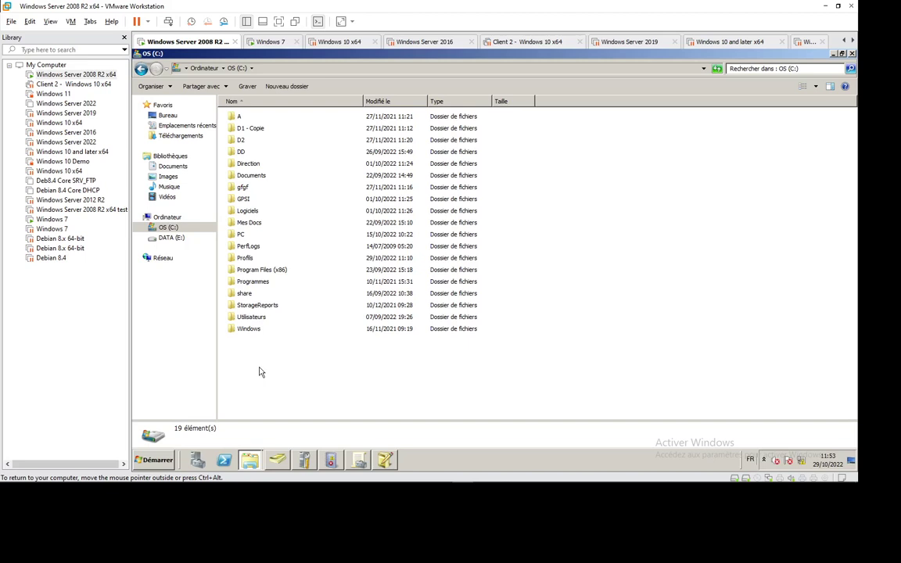
pyautogui.press('super+r')
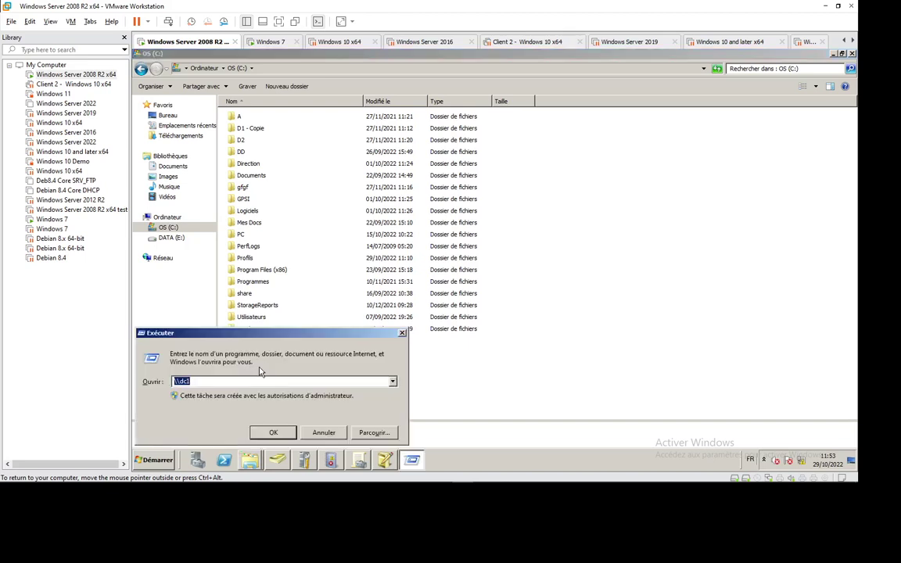
pyautogui.press('Return')
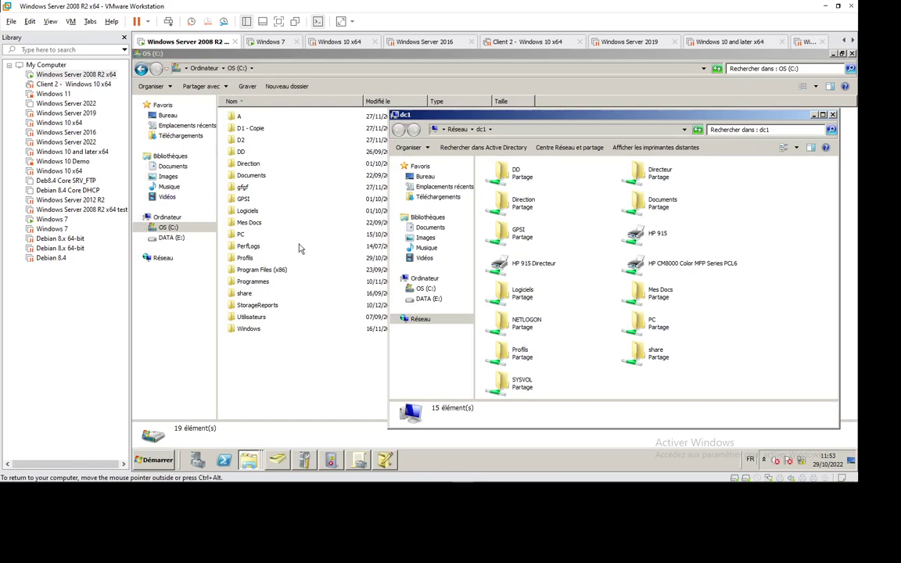
# Step: Create a new folder named Collaboration in the root of OS (C:)
pyautogui.click(240, 367)
pyautogui.rightClick(240, 368)
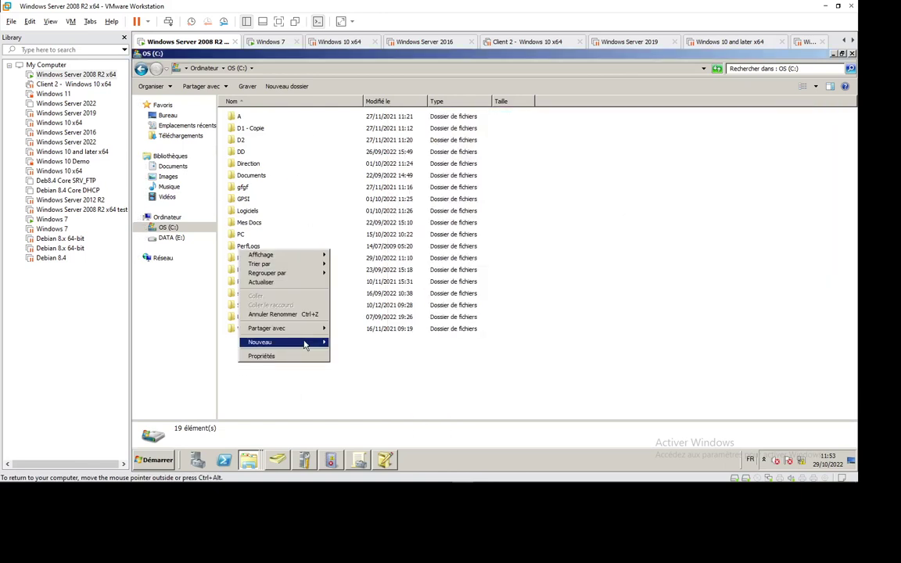
pyautogui.moveTo(316, 342)
pyautogui.click(375, 344)
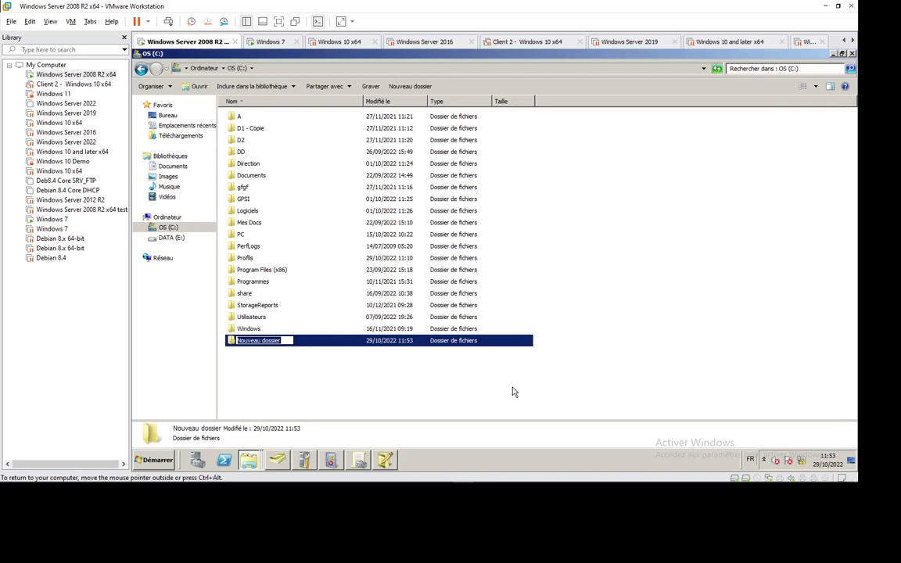
pyautogui.write('Collaboration')
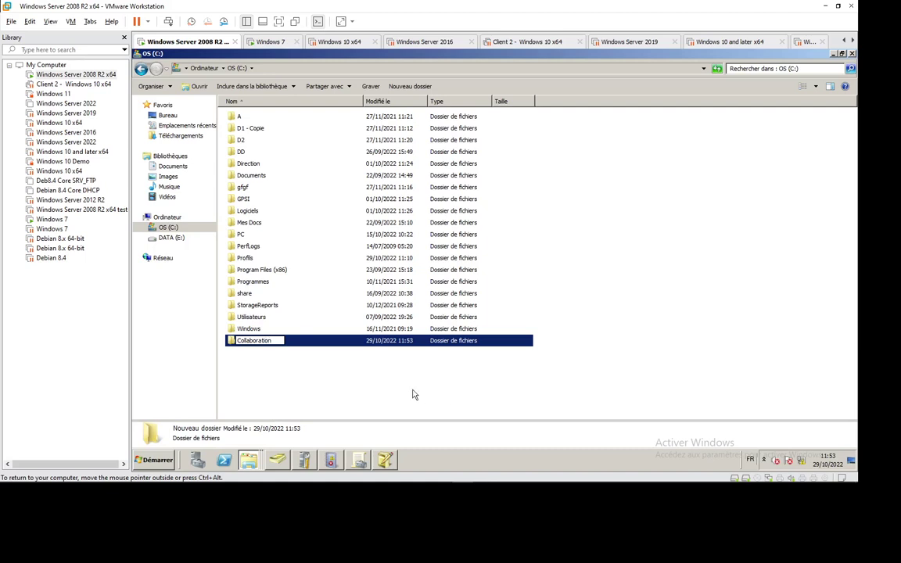
pyautogui.press('Return')
pyautogui.click(352, 384)
# Step: Open the advanced sharing settings of the Collaboration folder and enable sharing for it
pyautogui.rightClick(262, 342)
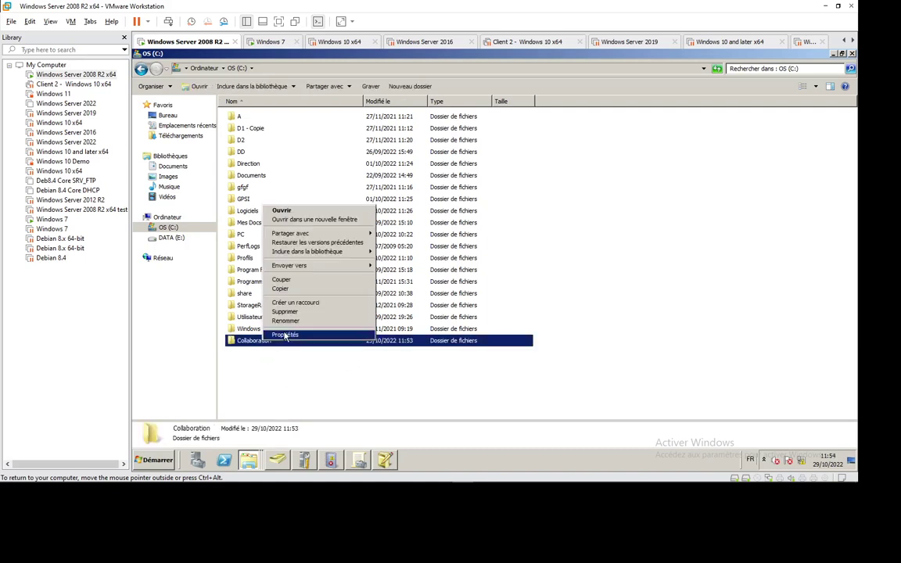
pyautogui.click(270, 335)
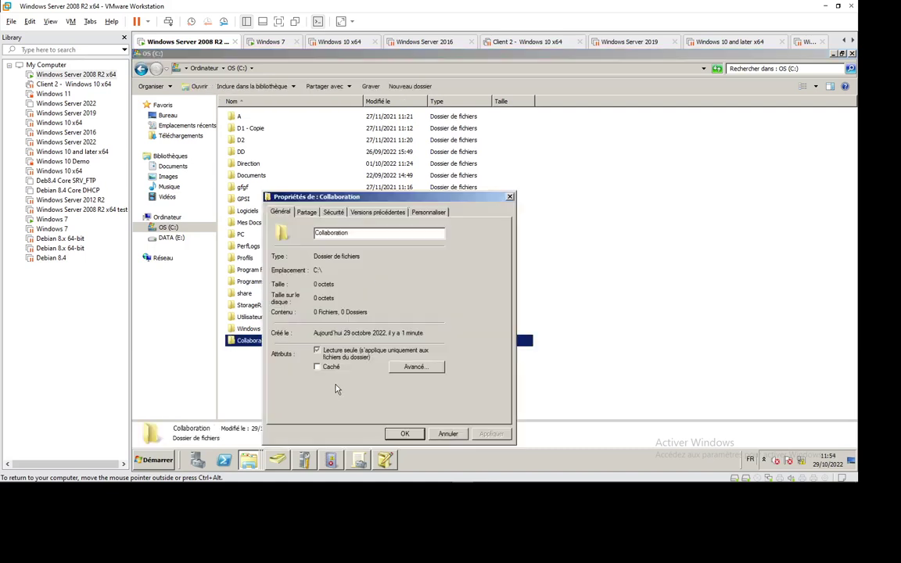
pyautogui.click(306, 213)
pyautogui.click(349, 341)
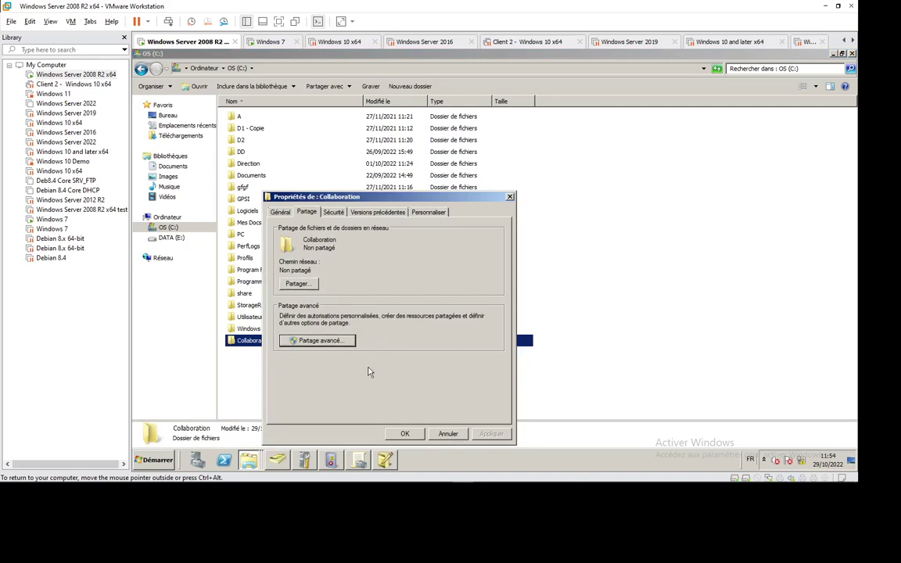
pyautogui.click(276, 226)
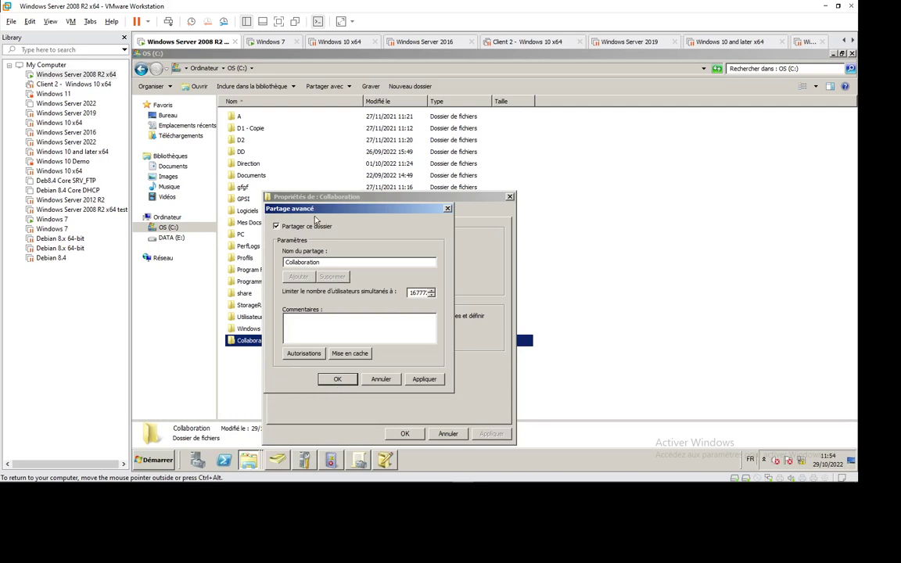
# Step: Set the Collaboration folder's share name to test22, review its share permissions, and apply the sharing settings
pyautogui.moveTo(314, 209); pyautogui.dragTo(387, 207)
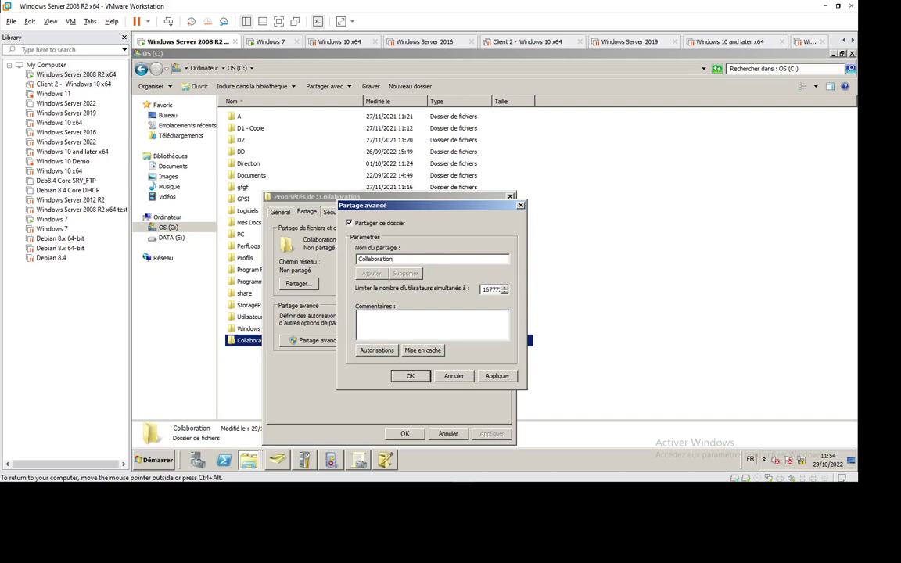
pyautogui.hotkey('ctrl', 'a')
pyautogui.write('cola')
pyautogui.press('BackSpace')
pyautogui.press('BackSpace')
pyautogui.press('BackSpace')
pyautogui.press('BackSpace')
pyautogui.write('test22')
pyautogui.click(376, 351)
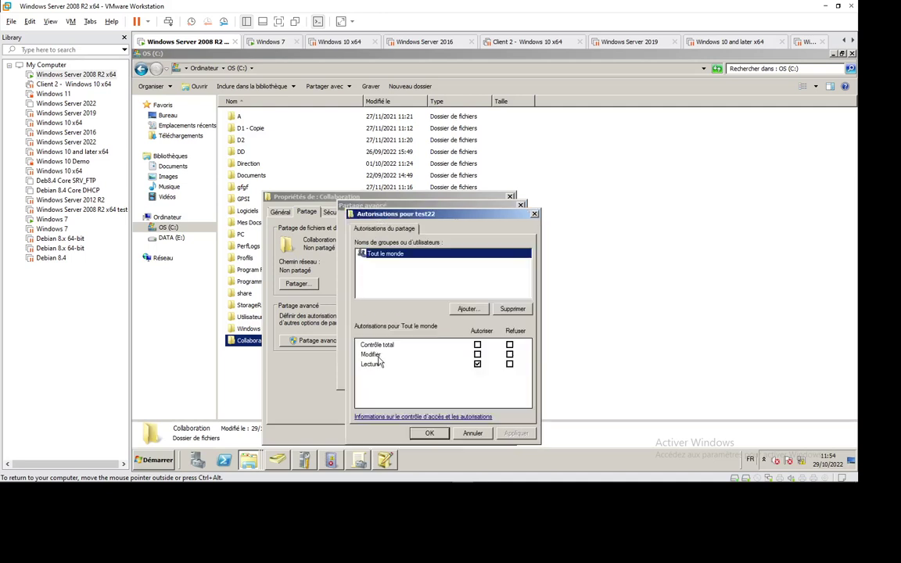
pyautogui.click(421, 434)
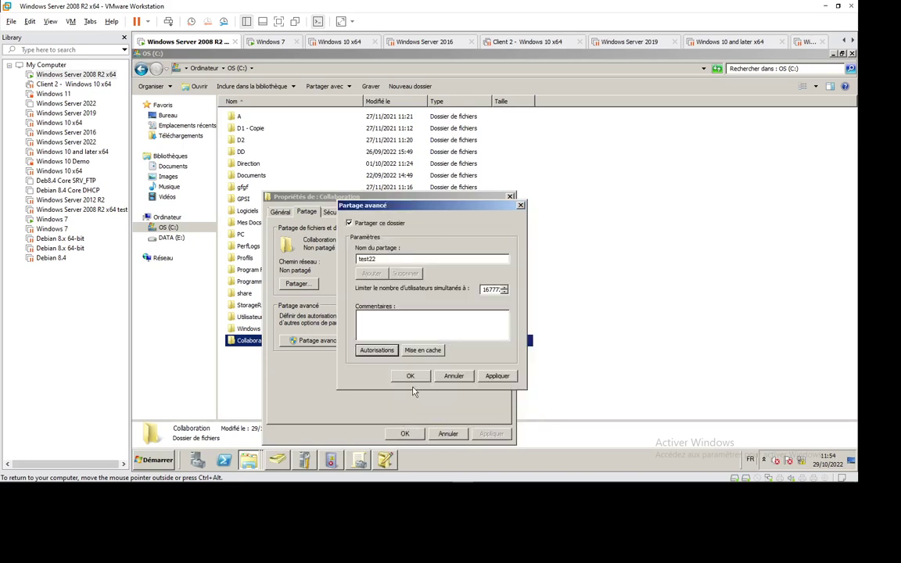
pyautogui.click(410, 375)
pyautogui.click(405, 434)
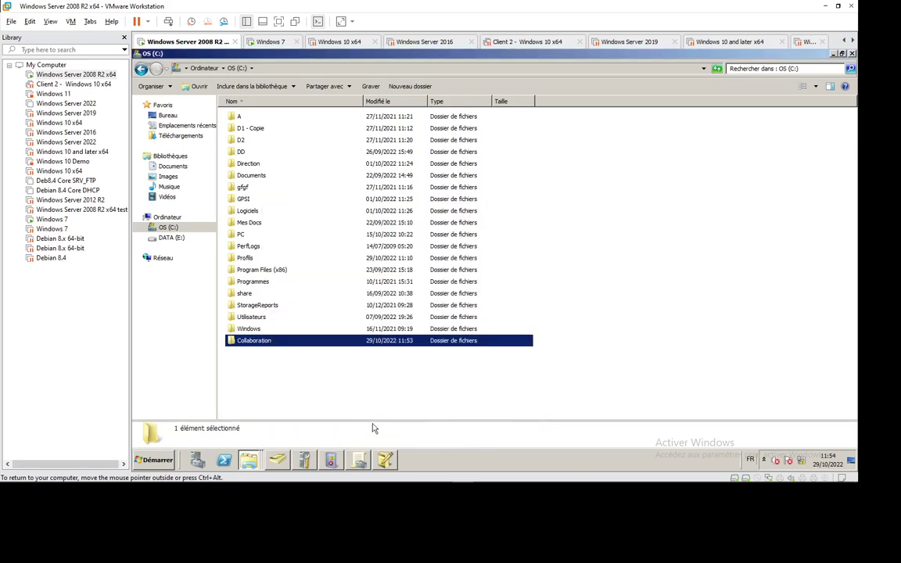
# Step: Open \\dc1, check the contents of the test22 share, and return to the list of shares
pyautogui.click(304, 391)
pyautogui.press('super+r')
pyautogui.press('Return')
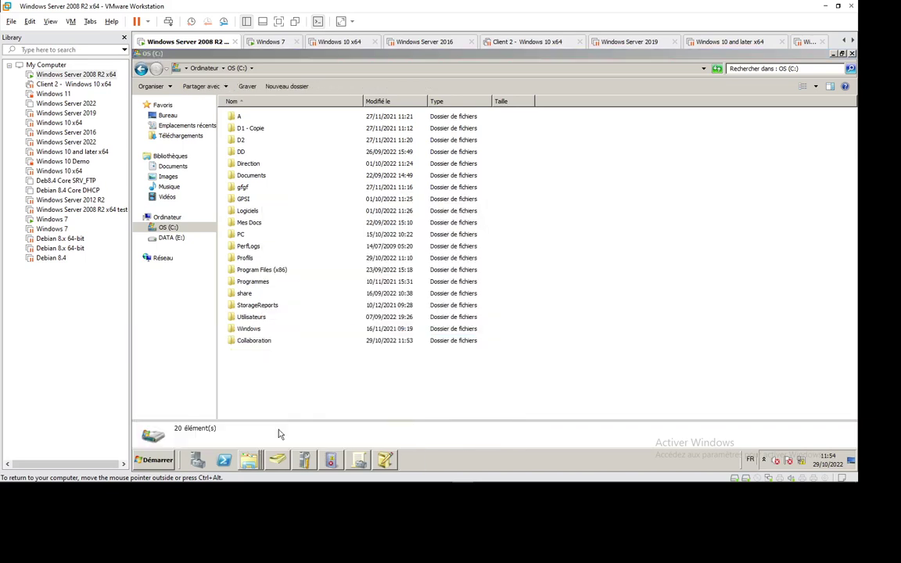
pyautogui.click(650, 354)
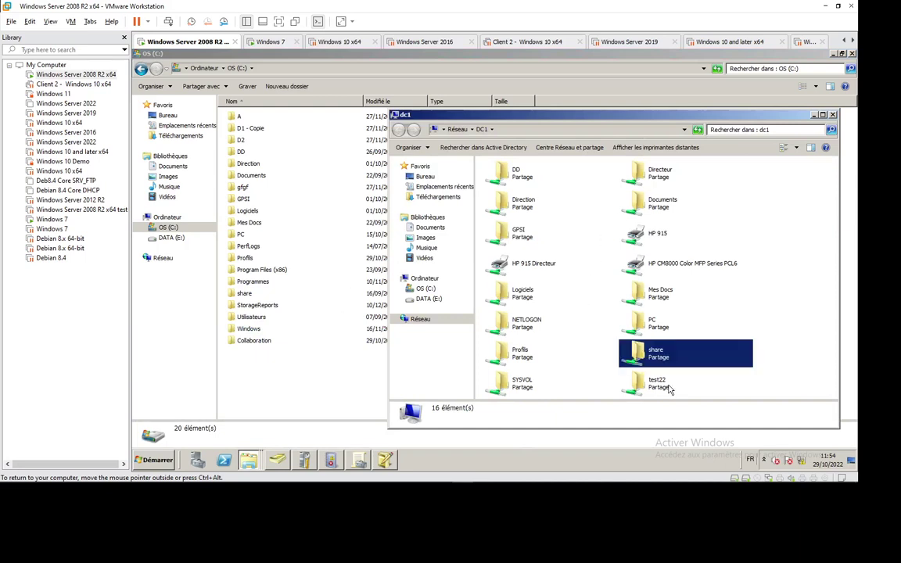
pyautogui.click(648, 391)
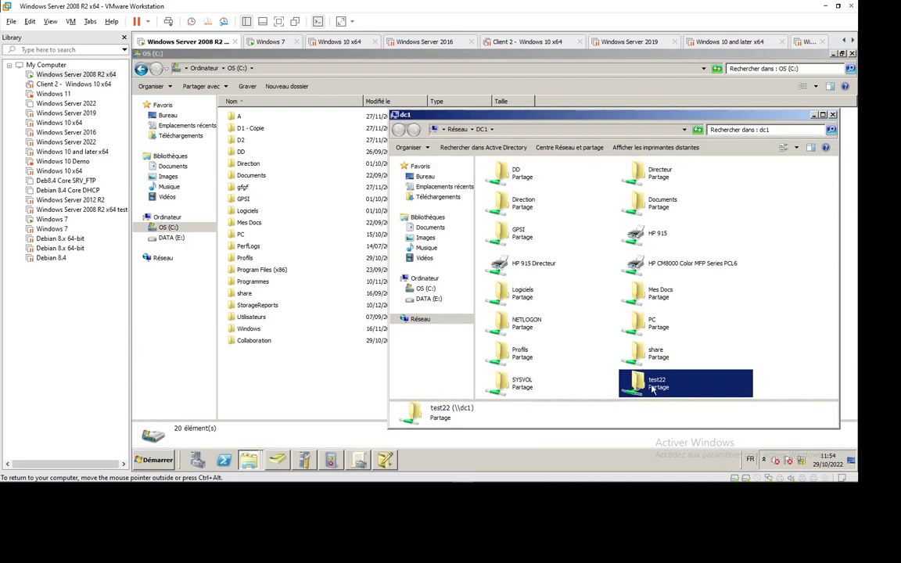
pyautogui.doubleClick(654, 389)
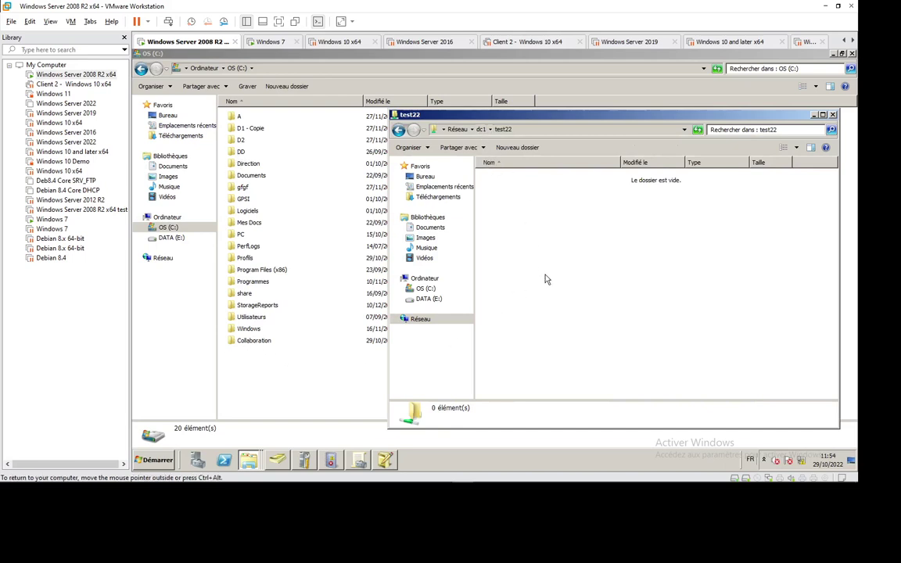
pyautogui.press('BackSpace')
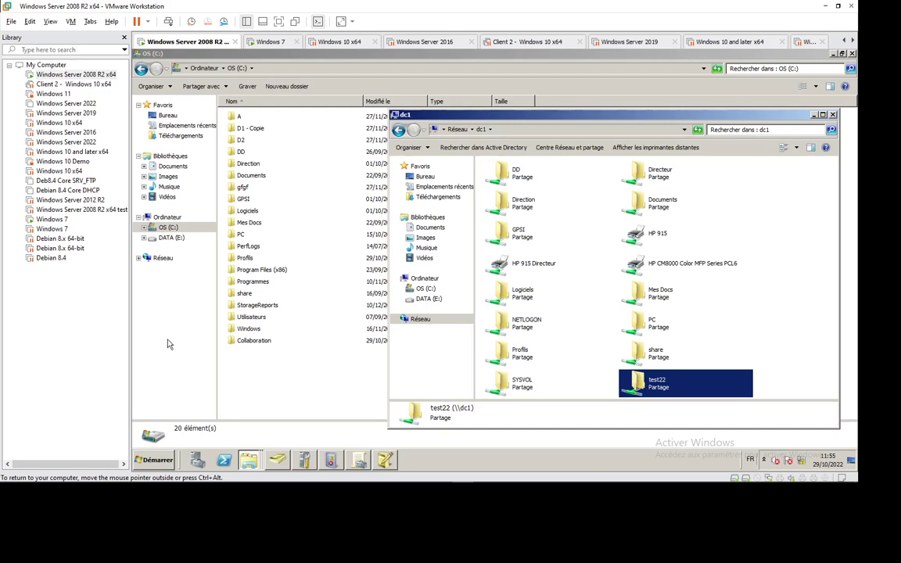
# Step: Add a second share named test23 to the Collaboration folder through advanced sharing and apply the settings
pyautogui.rightClick(266, 341)
pyautogui.click(298, 336)
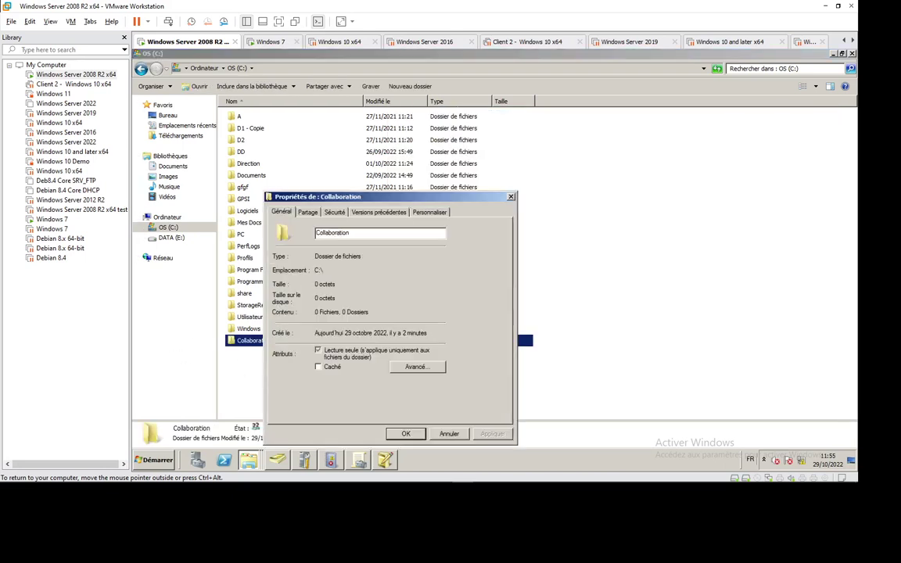
pyautogui.click(307, 212)
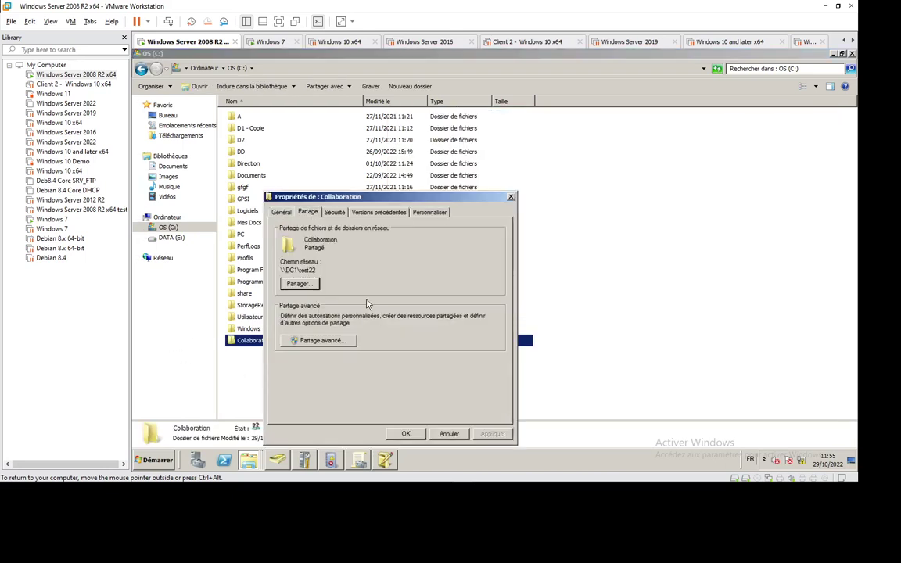
pyautogui.click(316, 341)
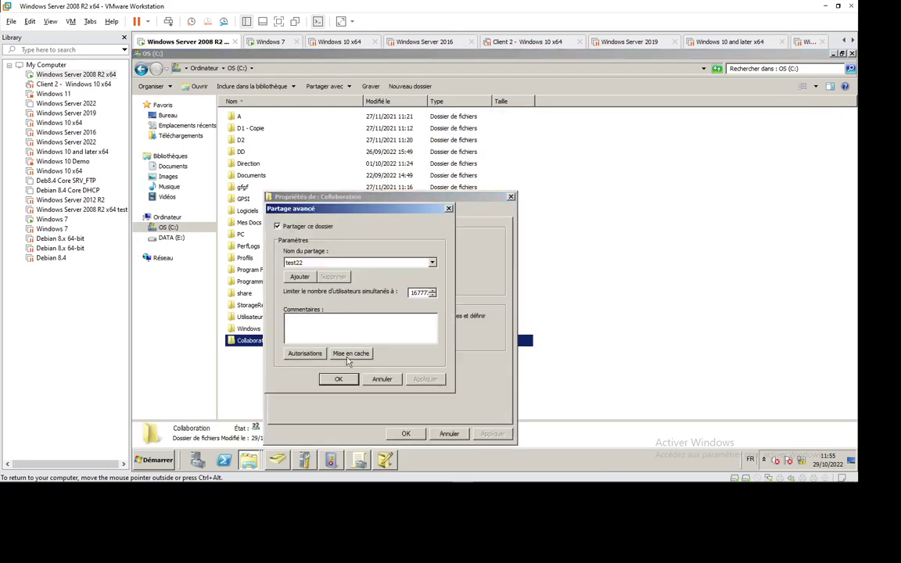
pyautogui.click(300, 278)
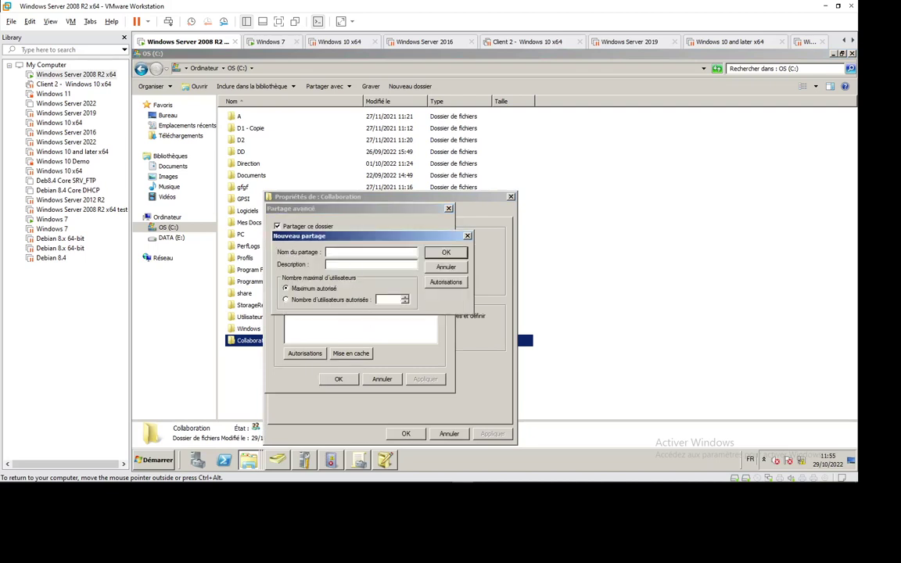
pyautogui.write('test23')
pyautogui.click(446, 253)
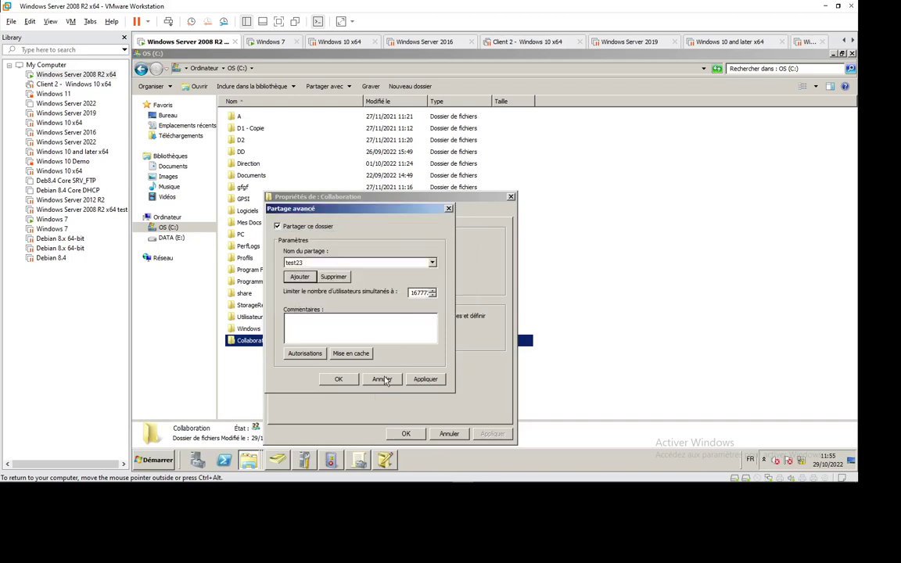
pyautogui.click(339, 379)
pyautogui.click(395, 435)
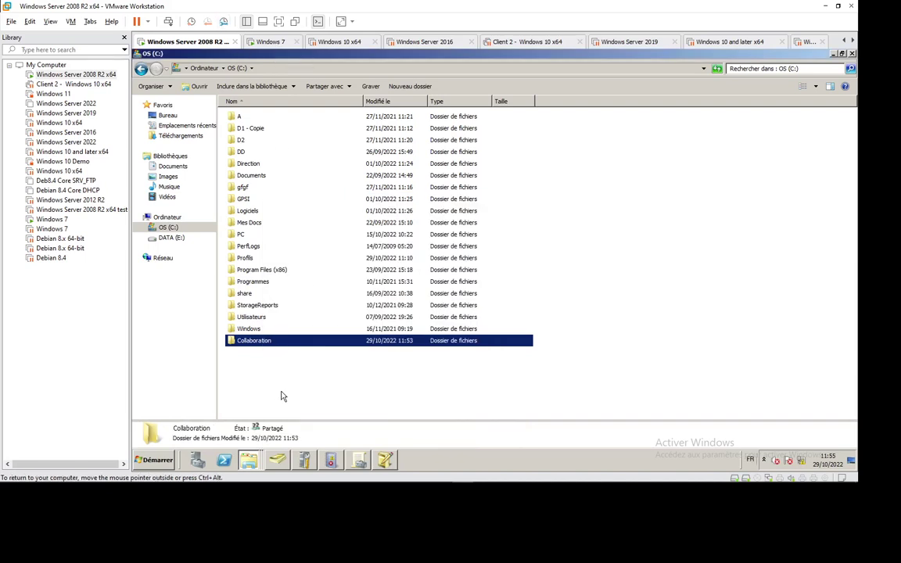
# Step: Open \\dc1 again and view the contents of the test23 share
pyautogui.press('super+r')
pyautogui.write('\\\\dc1')
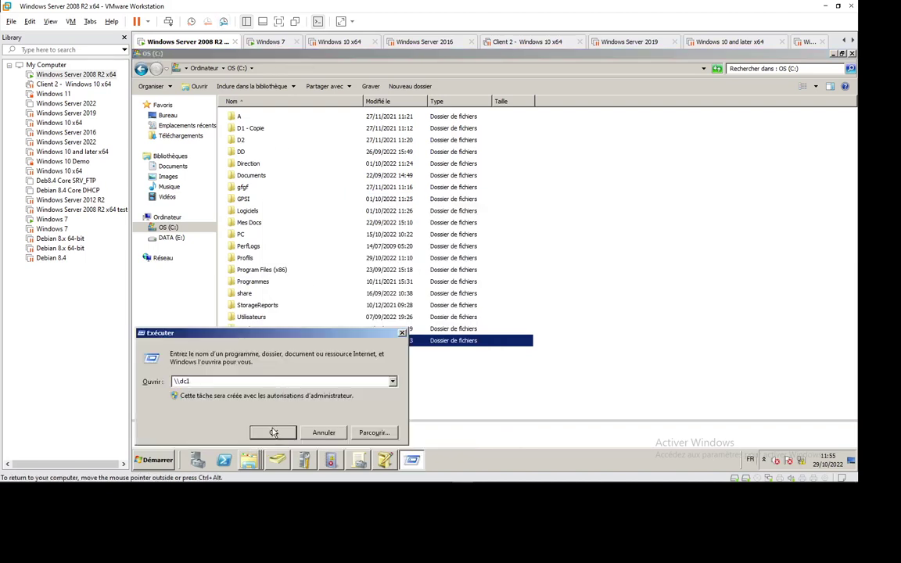
pyautogui.press('Return')
pyautogui.rightClick(747, 291)
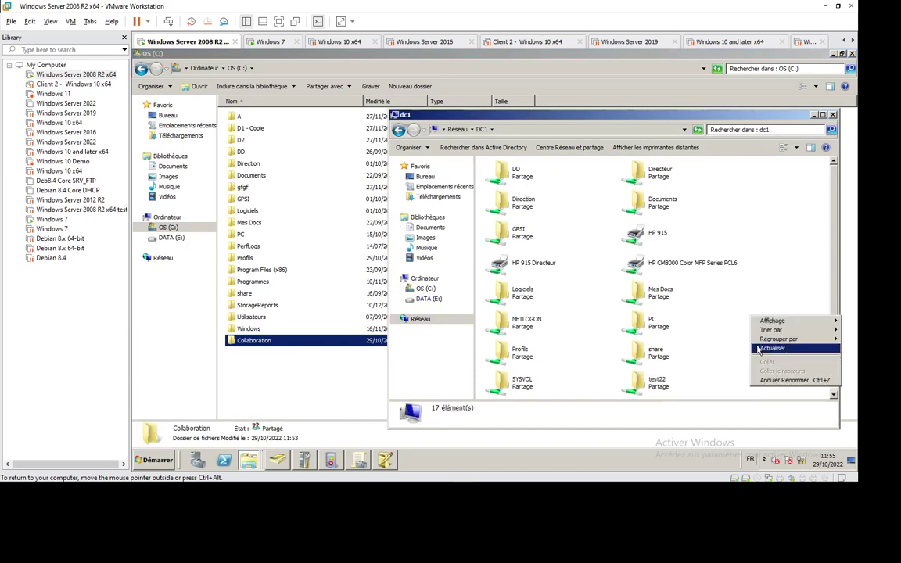
pyautogui.click(729, 338)
pyautogui.scroll(-1, 727, 337)
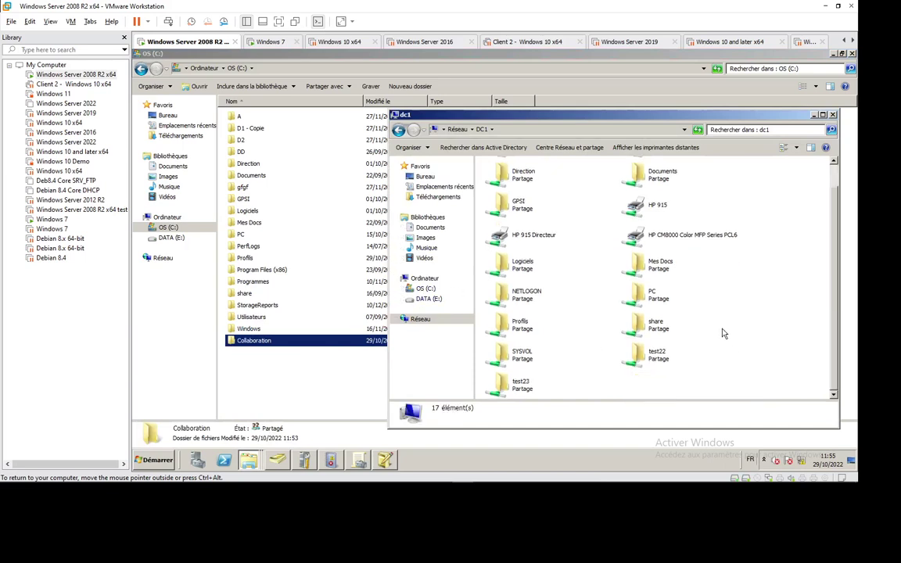
pyautogui.doubleClick(518, 387)
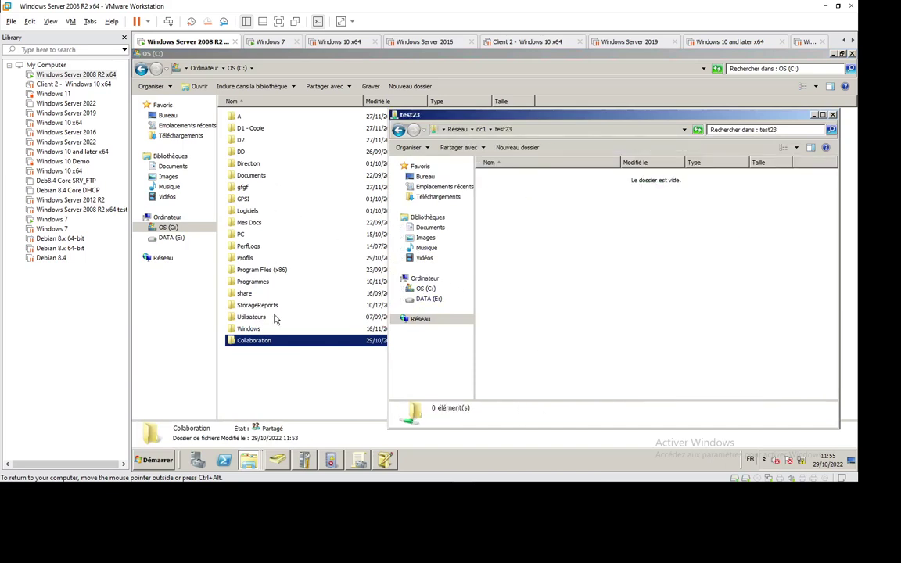
# Step: Create a new folder named test inside C:\Collaboration
pyautogui.doubleClick(254, 340)
pyautogui.rightClick(280, 317)
pyautogui.moveTo(332, 337)
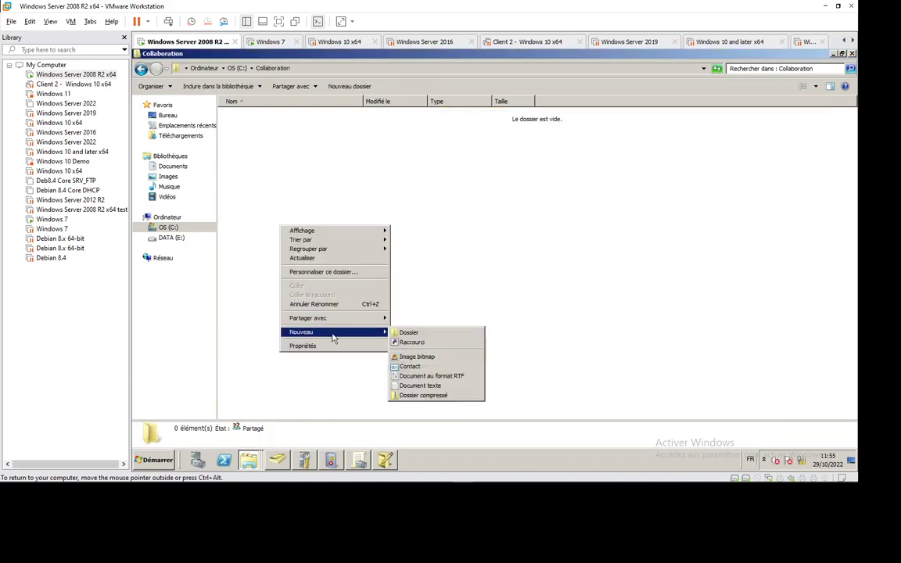
pyautogui.click(402, 334)
pyautogui.write('te')
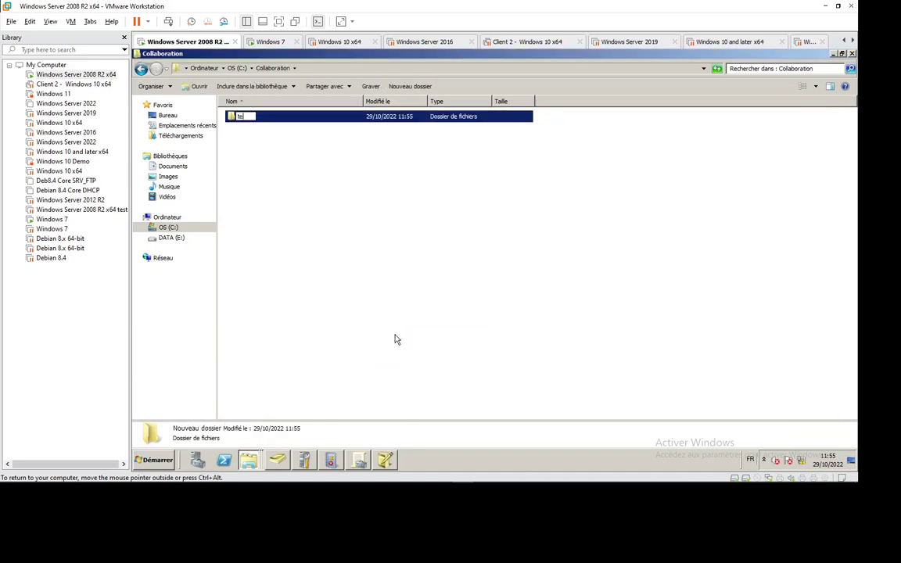
pyautogui.write('st')
pyautogui.press('Return')
# Step: Reopen \\dc1, check the test22 share for the new test folder, and return to the share list
pyautogui.press('super+r')
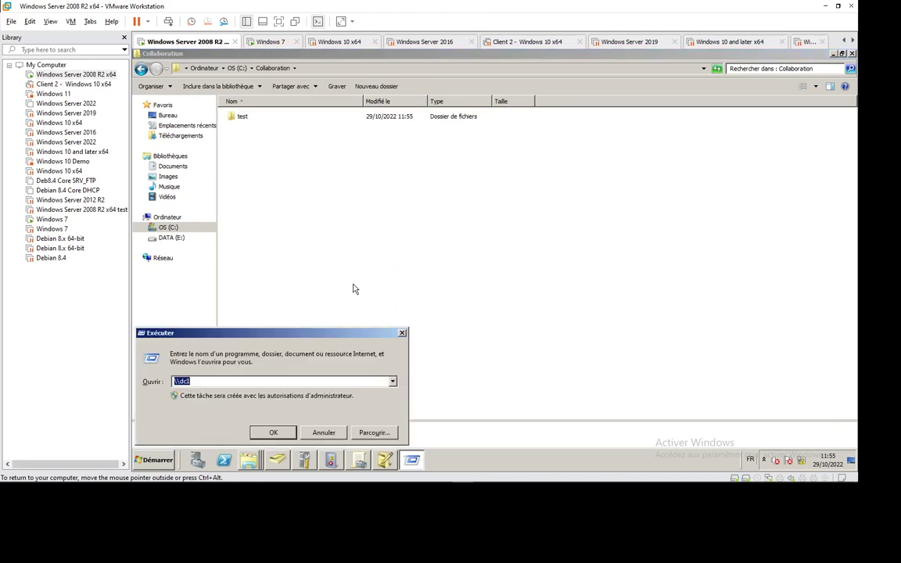
pyautogui.click(272, 433)
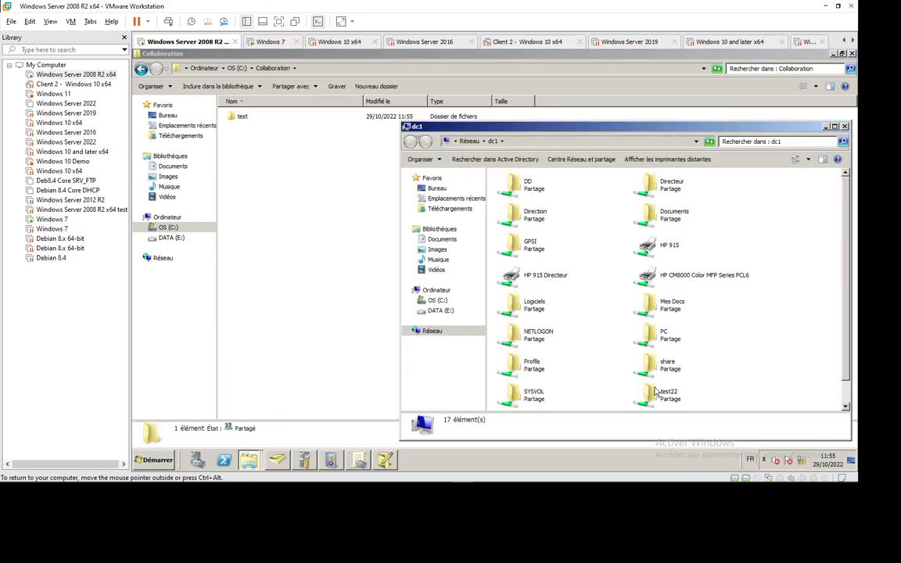
pyautogui.doubleClick(655, 391)
pyautogui.click(492, 141)
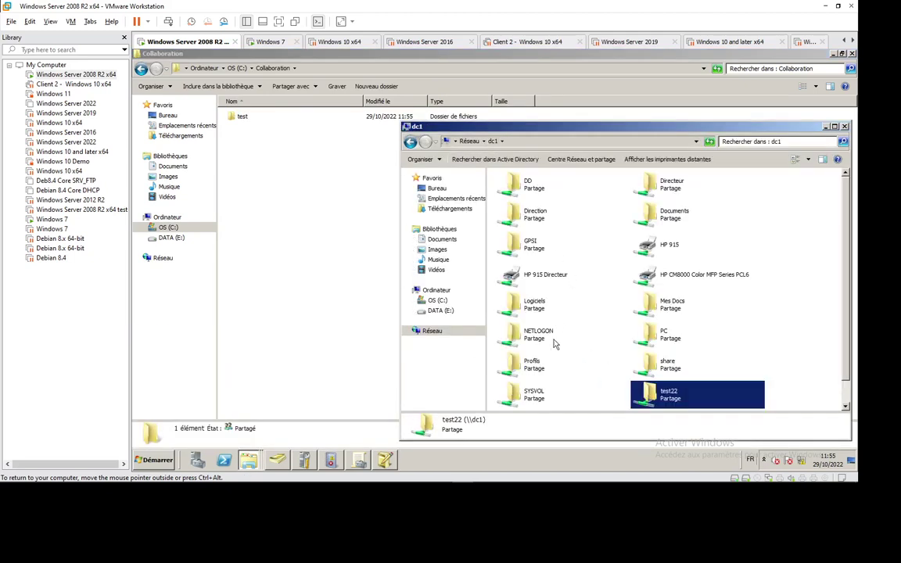
# Step: Open the test23 share on dc1 and view the test folder inside it
pyautogui.scroll(-1, 547, 352)
pyautogui.click(525, 403)
pyautogui.doubleClick(524, 403)
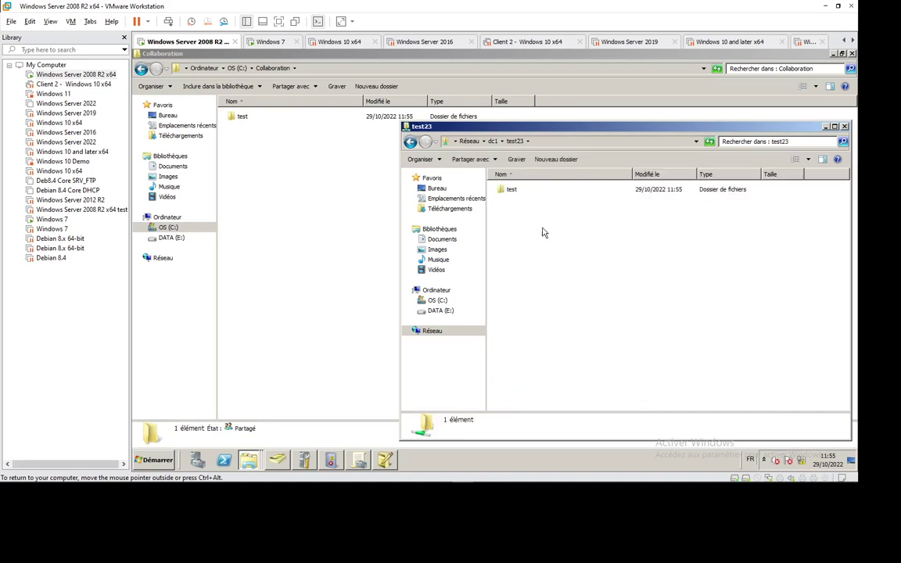
pyautogui.doubleClick(517, 191)
pyautogui.hotkey('alt', 'F4')
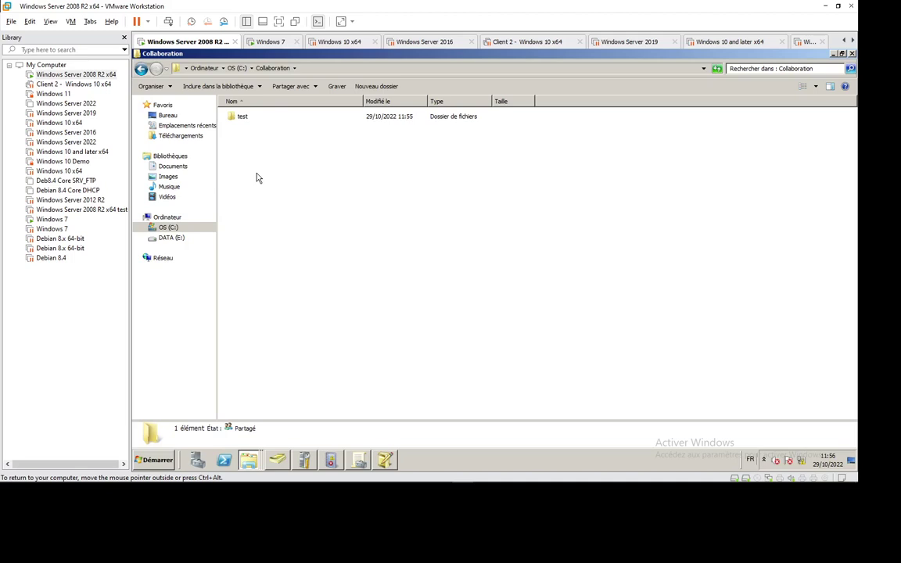
# Step: Return to the C: drive and view the sharing properties of the Collaboration folder
pyautogui.click(237, 68)
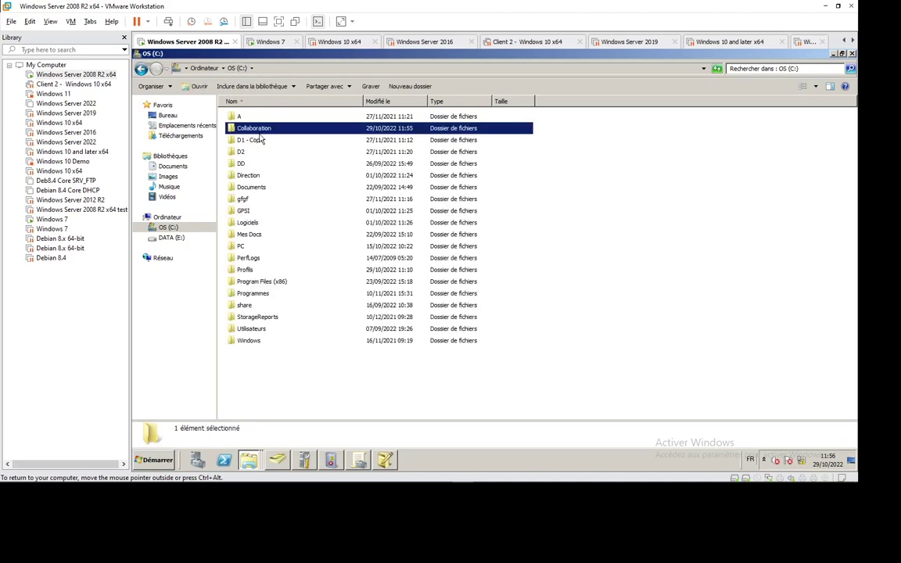
pyautogui.rightClick(243, 128)
pyautogui.click(266, 243)
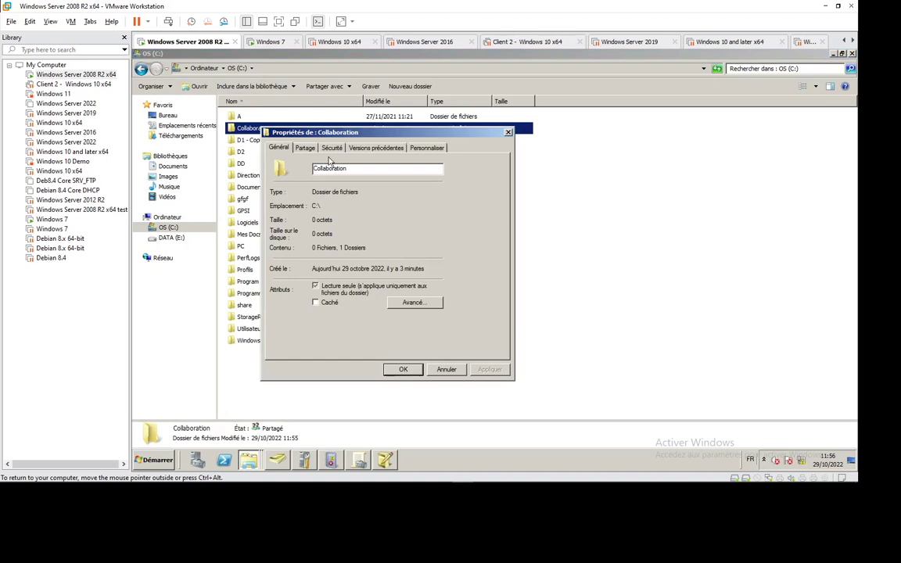
pyautogui.click(304, 148)
pyautogui.click(558, 201)
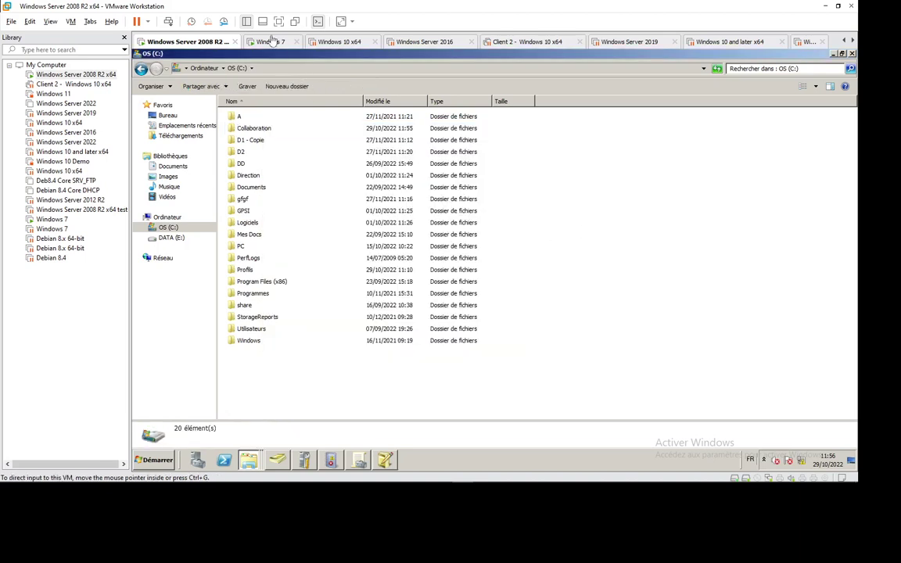
# Step: Switch to the Windows 7 virtual machine, open \\dc1 and view the contents of the test23 and test22 shares
pyautogui.click(272, 41)
pyautogui.press('super+r')
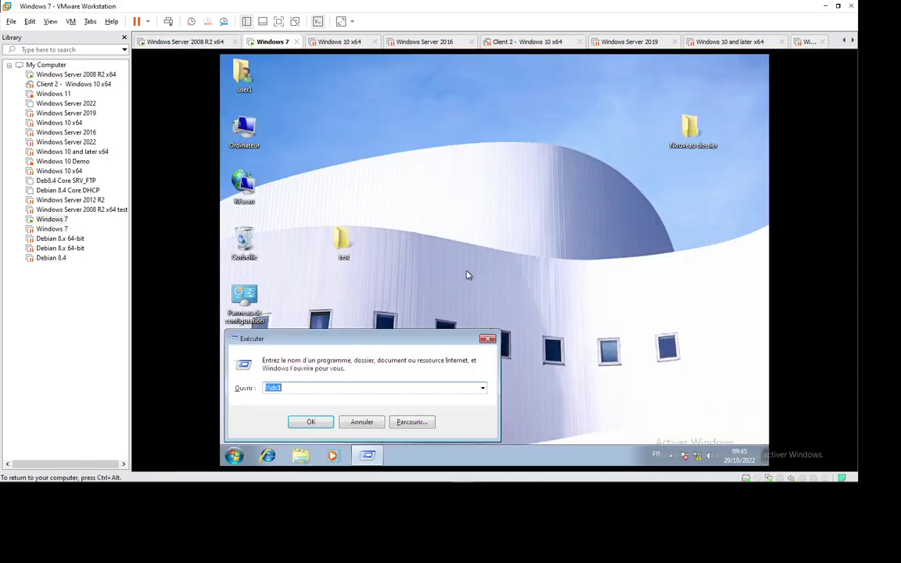
pyautogui.press('Return')
pyautogui.scroll(-1, 589, 316)
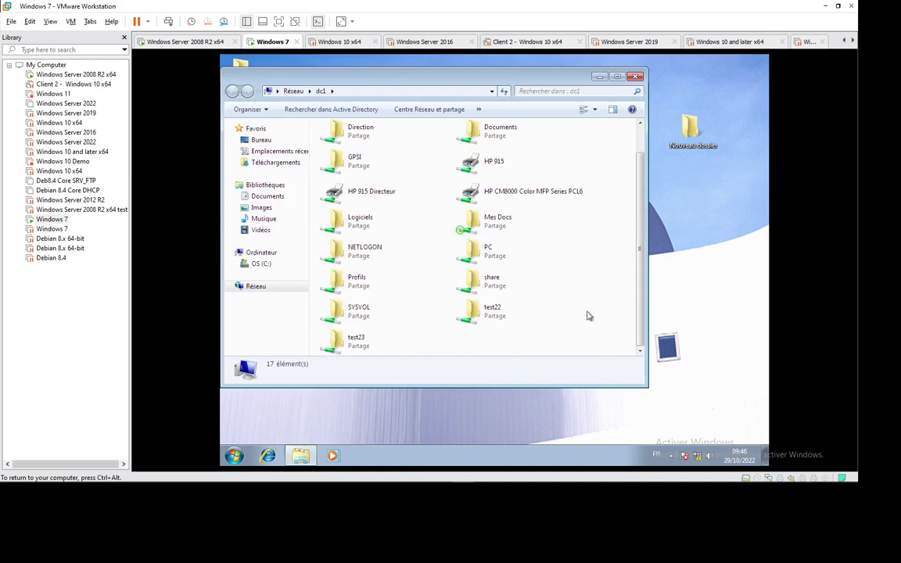
pyautogui.click(364, 345)
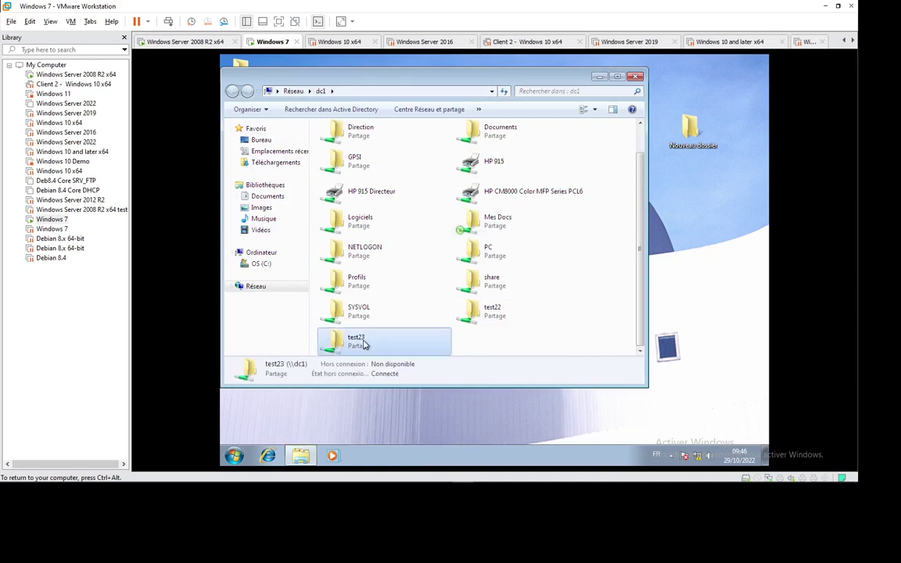
pyautogui.doubleClick(364, 345)
pyautogui.click(233, 91)
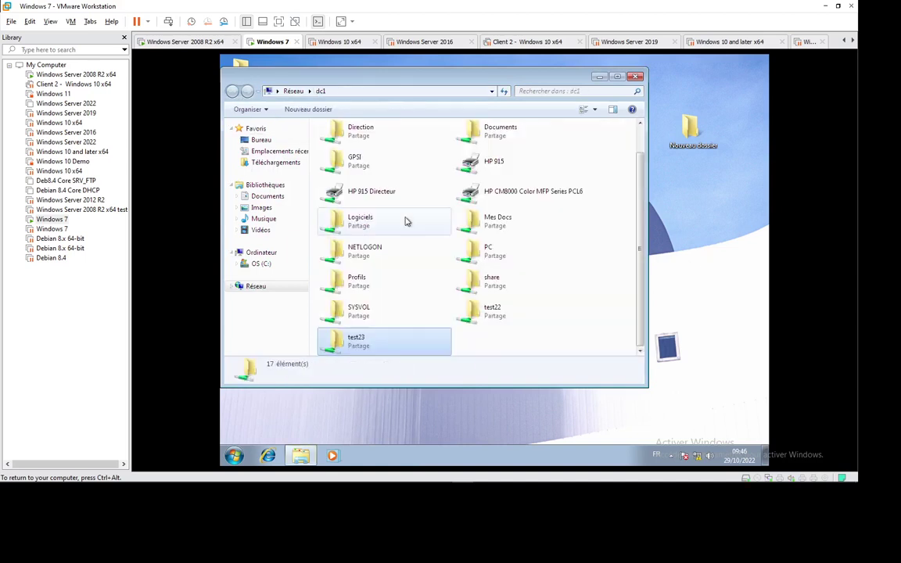
pyautogui.doubleClick(494, 316)
# Step: Switch back to the Windows Server 2008 R2 machine and stop sharing the Collaboration folder, accepting the closure of open files
pyautogui.click(201, 42)
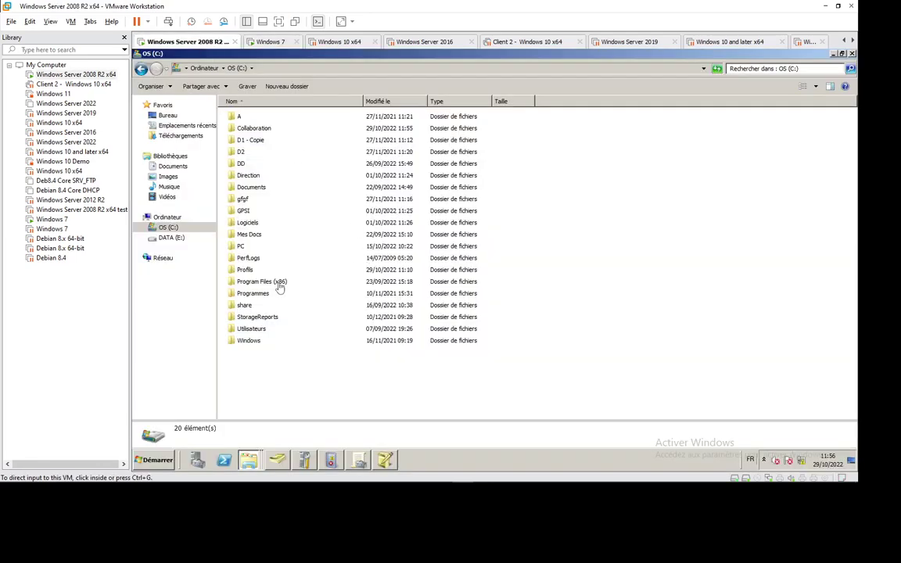
pyautogui.rightClick(251, 129)
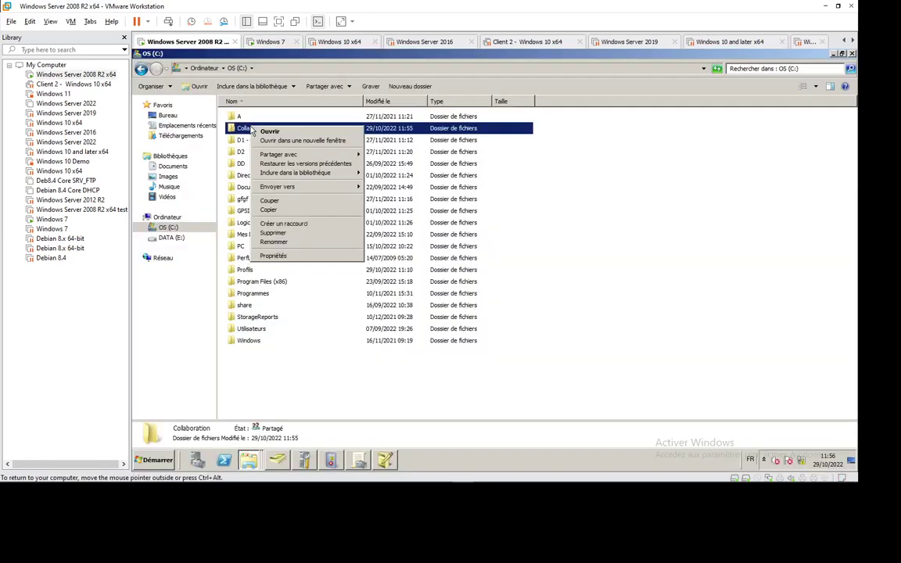
pyautogui.click(273, 256)
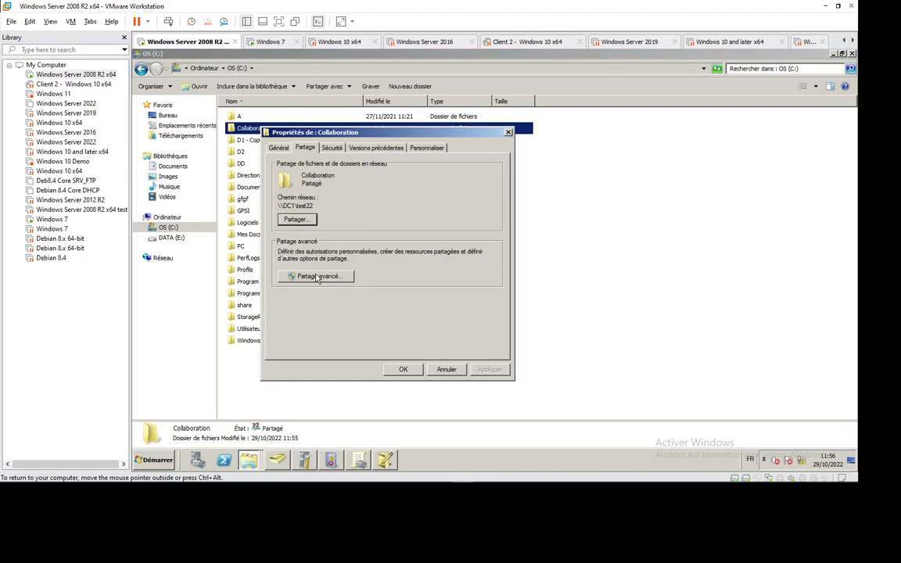
pyautogui.click(318, 278)
pyautogui.click(275, 162)
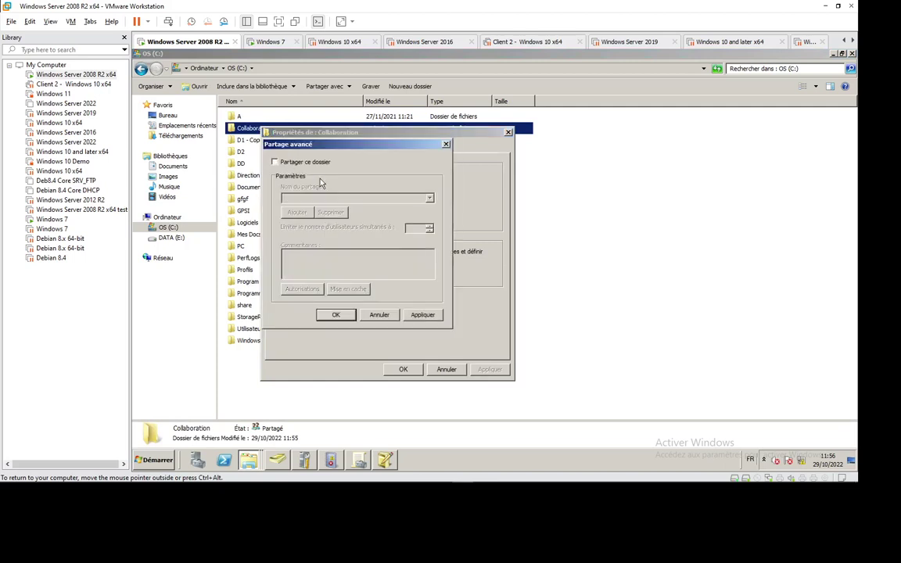
pyautogui.click(407, 316)
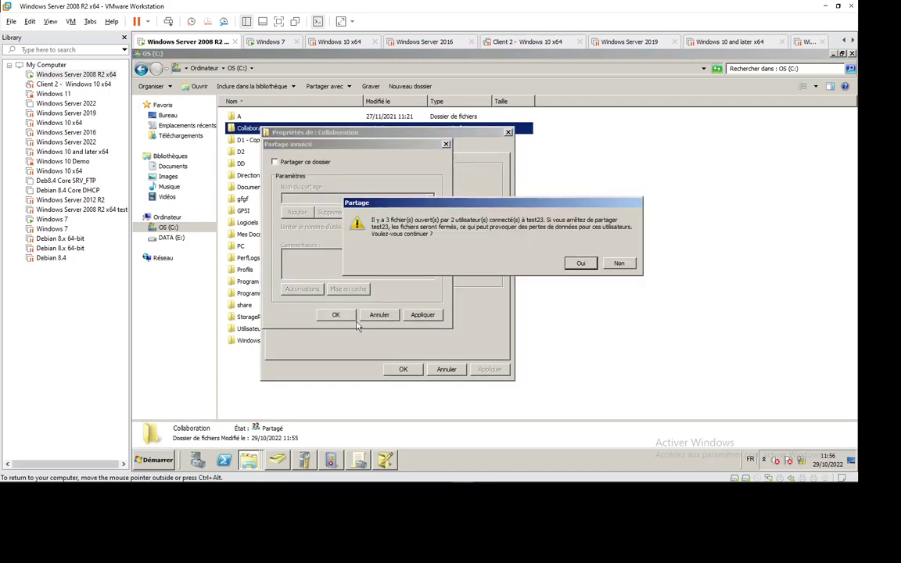
pyautogui.click(580, 263)
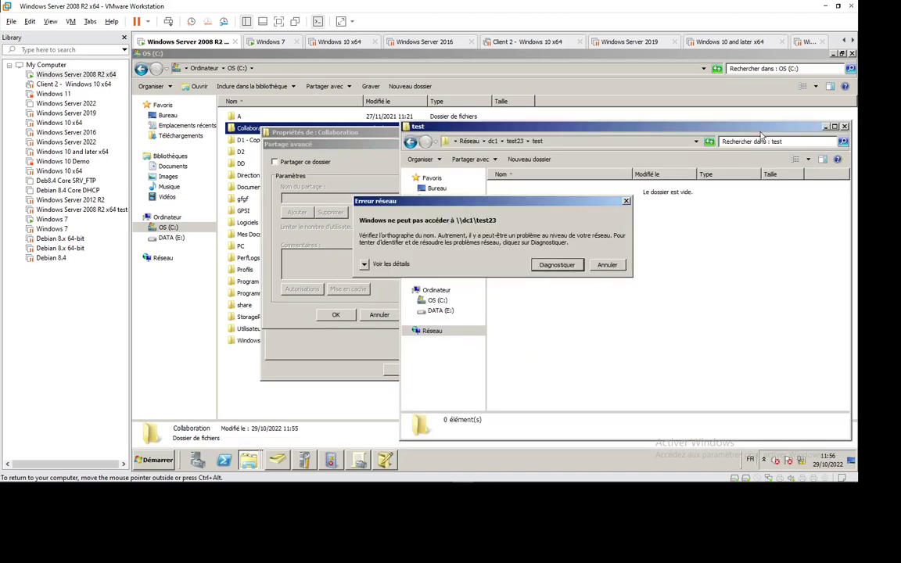
pyautogui.click(607, 264)
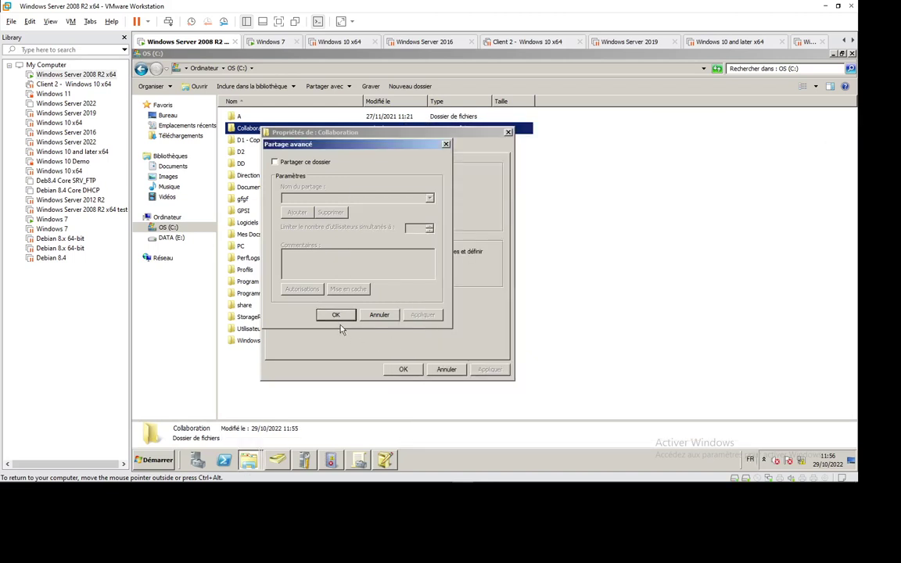
pyautogui.click(336, 315)
pyautogui.click(401, 370)
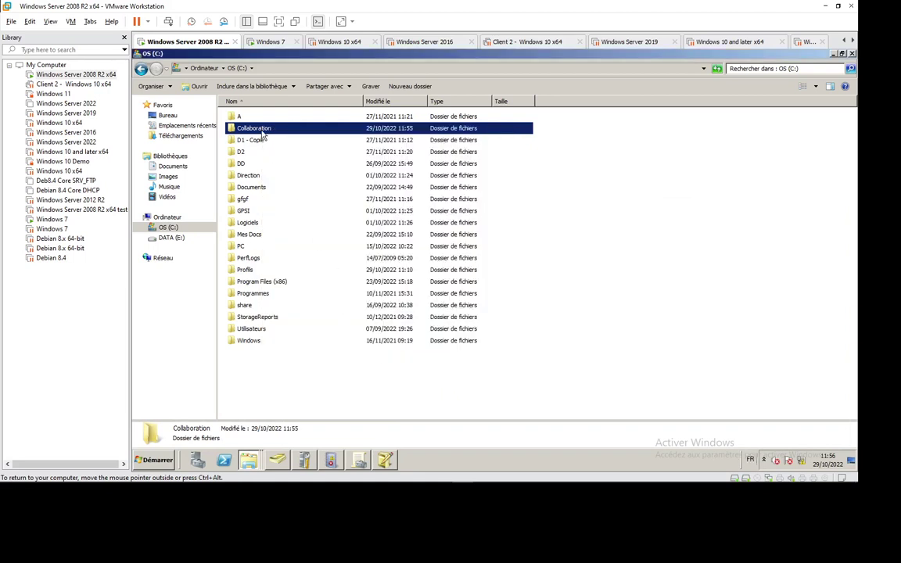
# Step: Enable sharing for the Collaboration folder in advanced sharing and review the share permissions of the Tout le monde group
pyautogui.rightClick(263, 135)
pyautogui.click(320, 261)
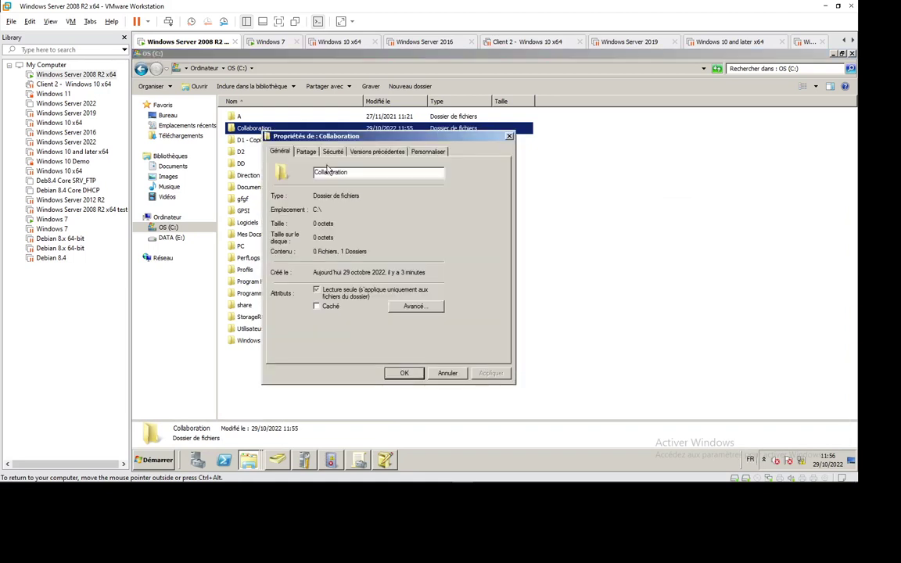
pyautogui.click(305, 151)
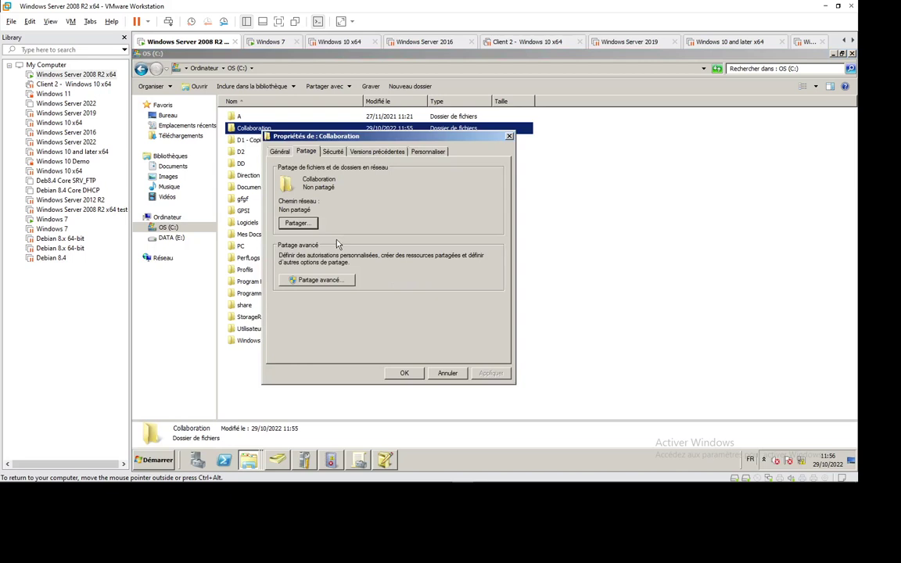
pyautogui.click(320, 279)
pyautogui.click(275, 165)
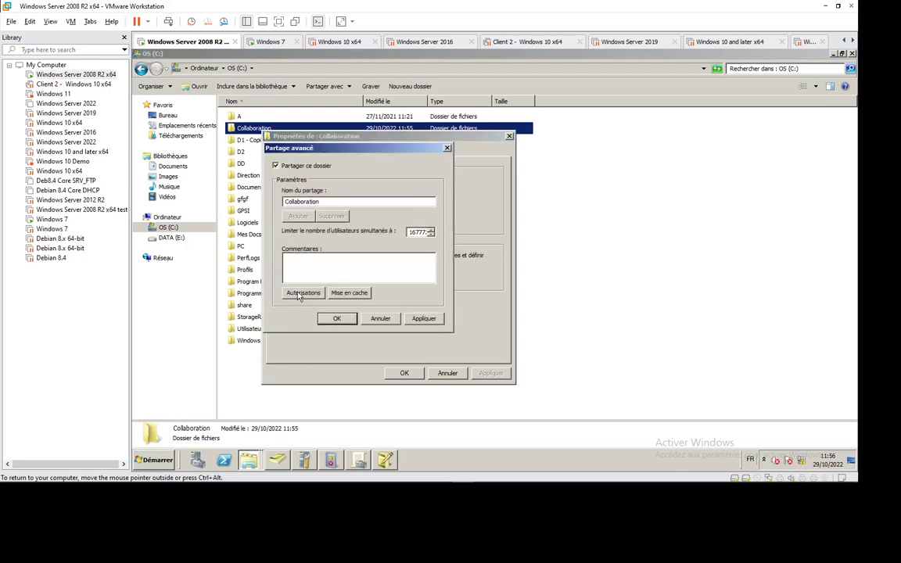
pyautogui.click(302, 293)
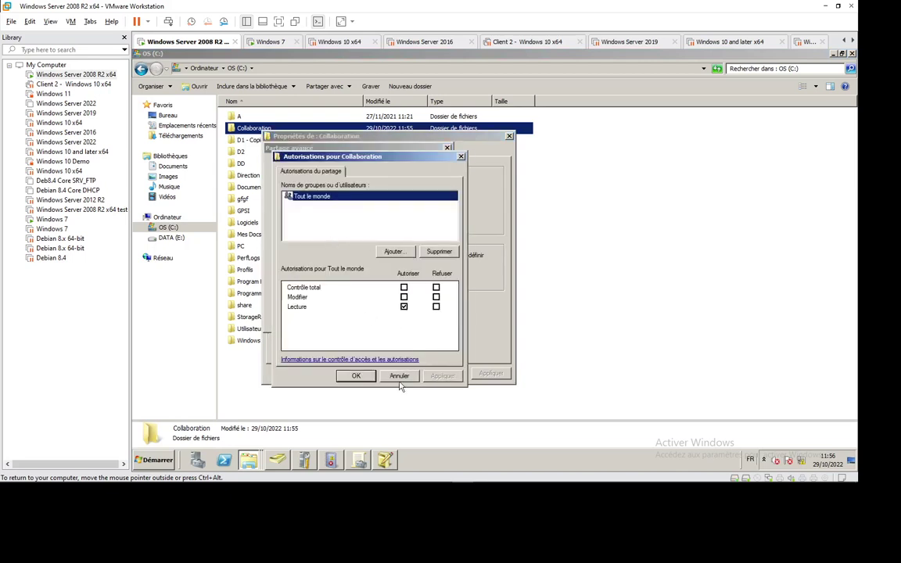
pyautogui.click(356, 375)
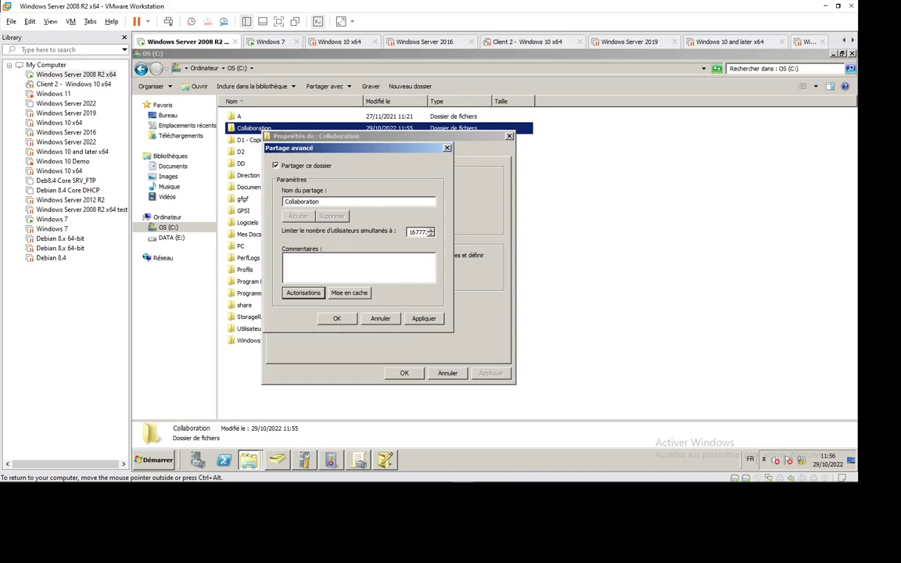
# Step: Try to share the Collaboration folder under the share name test01$
pyautogui.doubleClick(298, 201)
pyautogui.write('test01$')
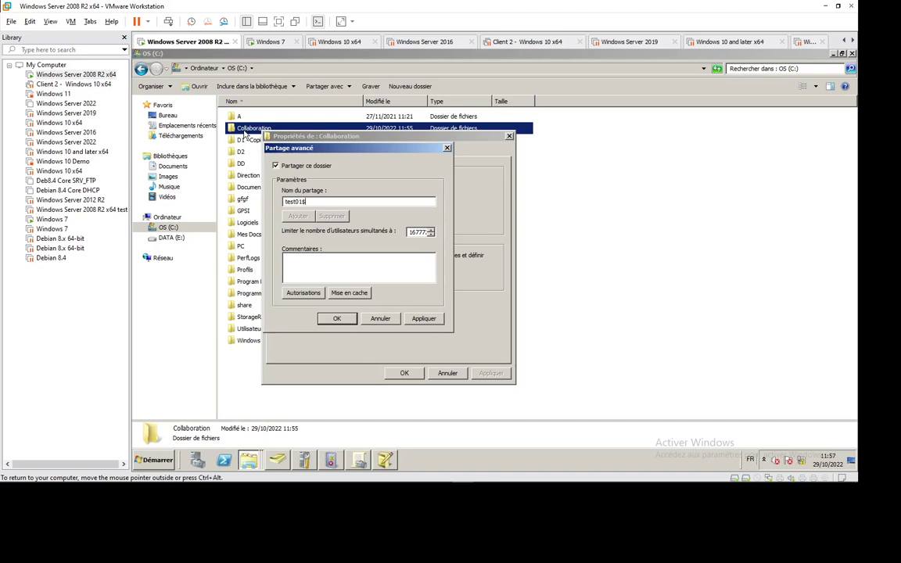
pyautogui.rightClick(245, 129)
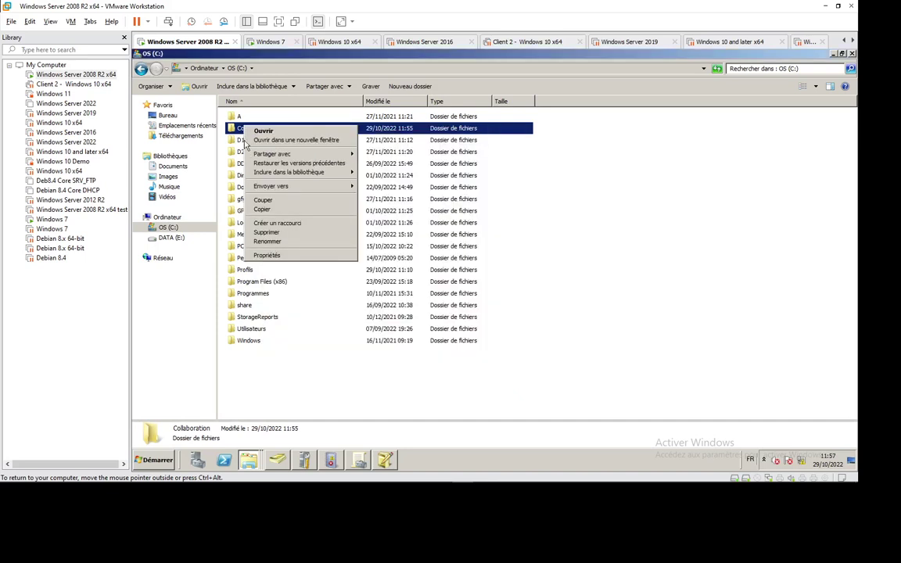
pyautogui.click(257, 251)
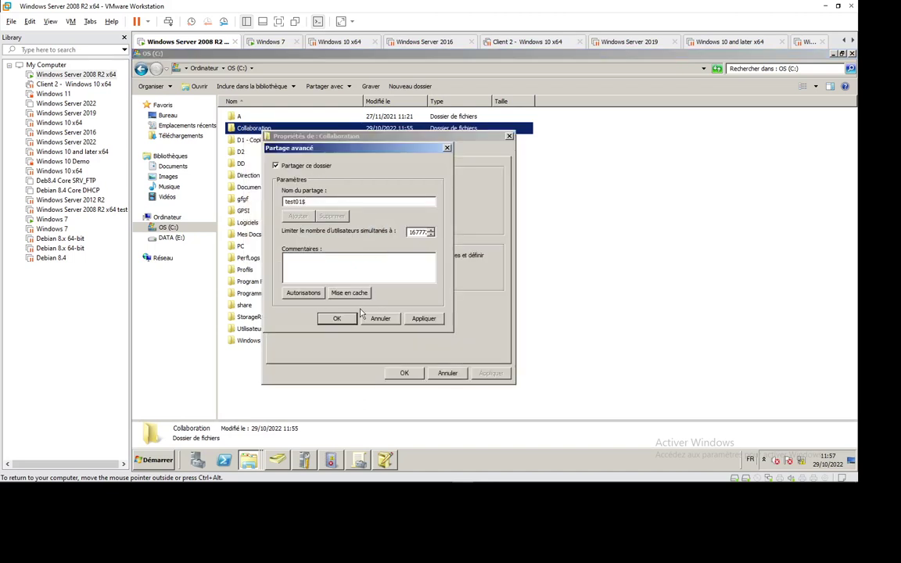
pyautogui.click(335, 319)
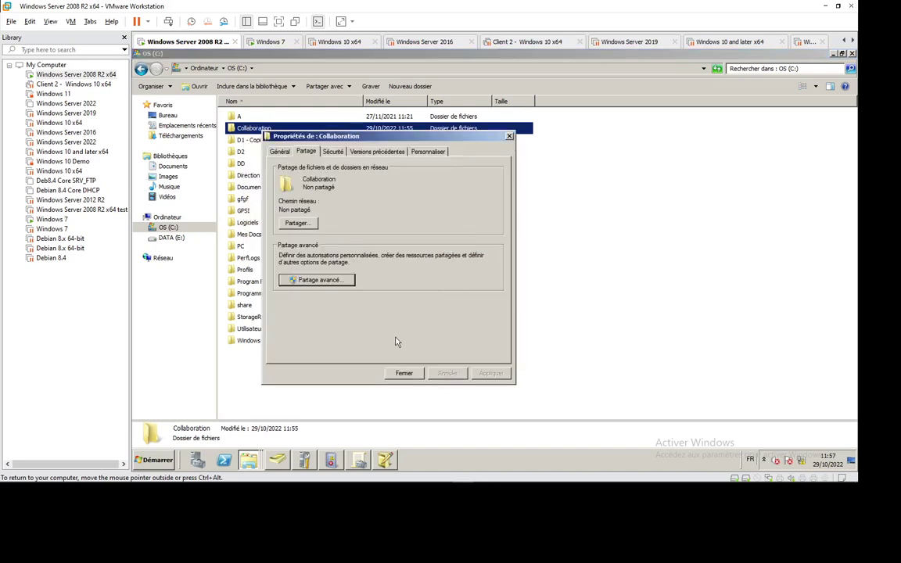
# Step: Toggle the Collaboration folder's Caché attribute and share the folder under the name test01$ through advanced sharing
pyautogui.click(279, 151)
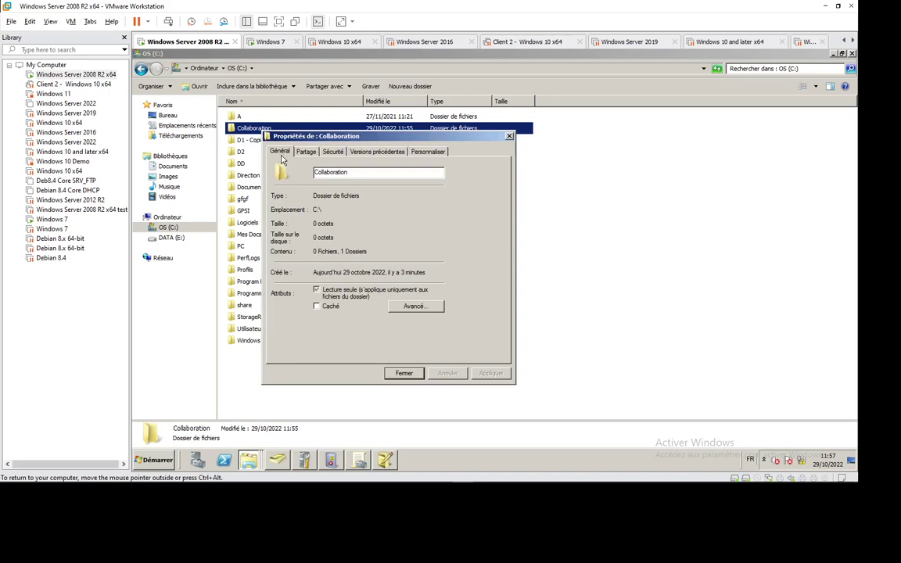
pyautogui.click(325, 309)
pyautogui.click(305, 151)
pyautogui.click(315, 279)
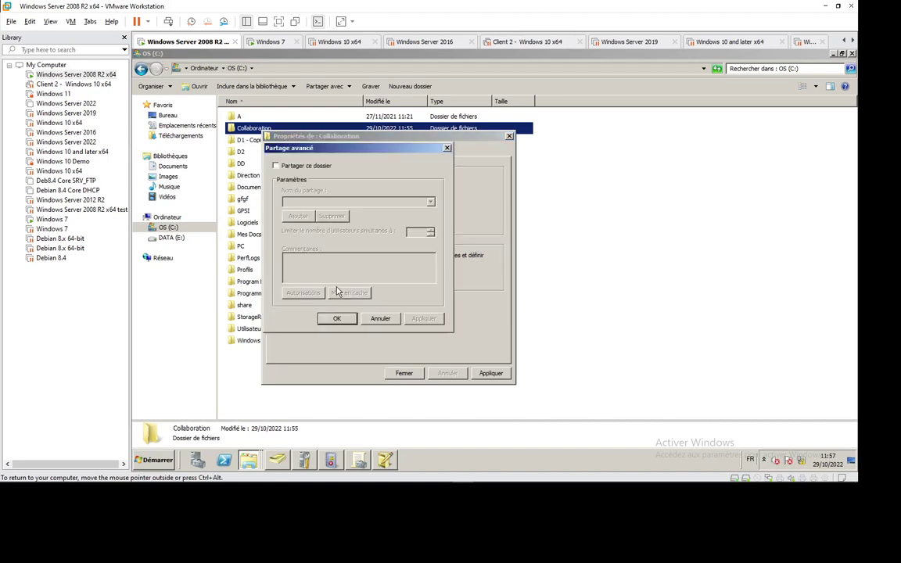
pyautogui.click(275, 165)
pyautogui.write('test01$')
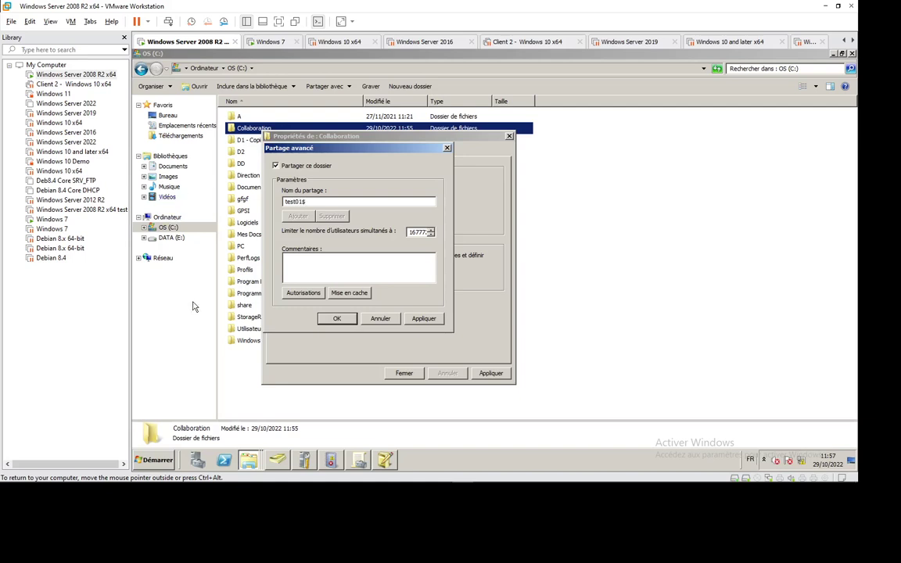
pyautogui.click(336, 318)
pyautogui.click(404, 373)
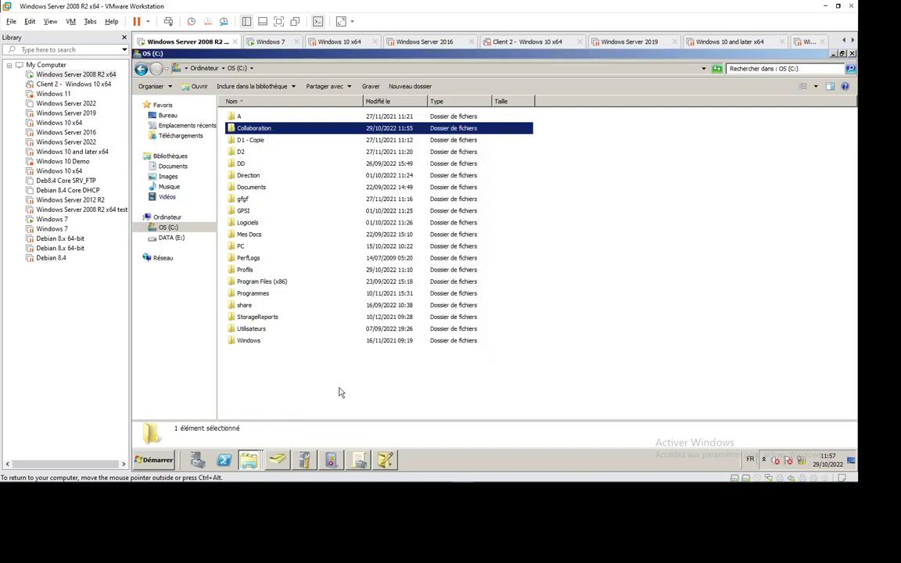
# Step: Open \\dc1 on the server and refresh its list of shares to look for the test01$ share
pyautogui.press('super+r')
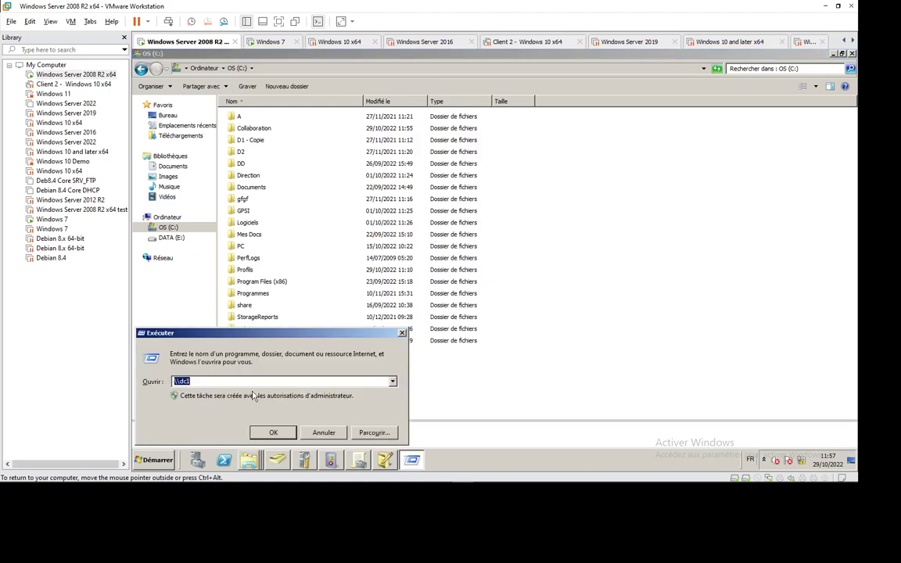
pyautogui.click(266, 430)
pyautogui.rightClick(497, 270)
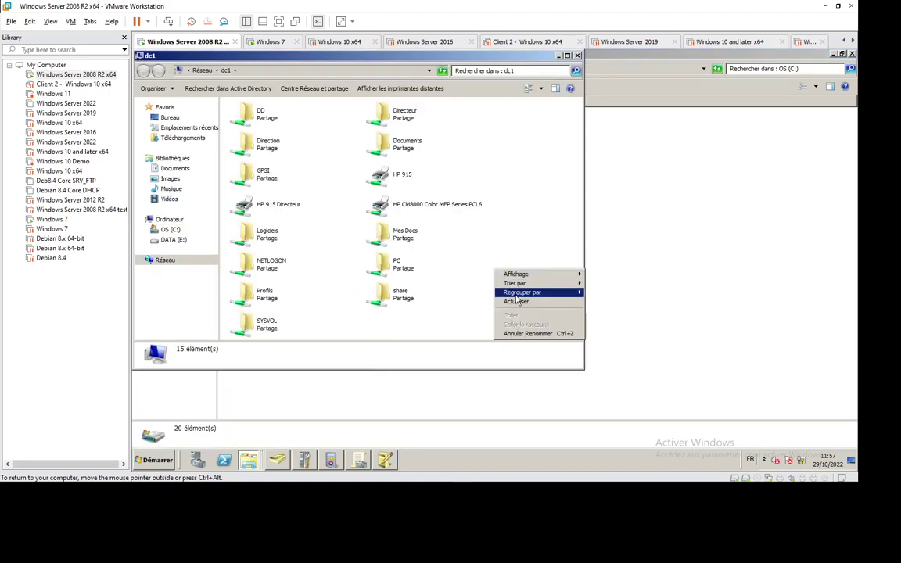
pyautogui.click(516, 298)
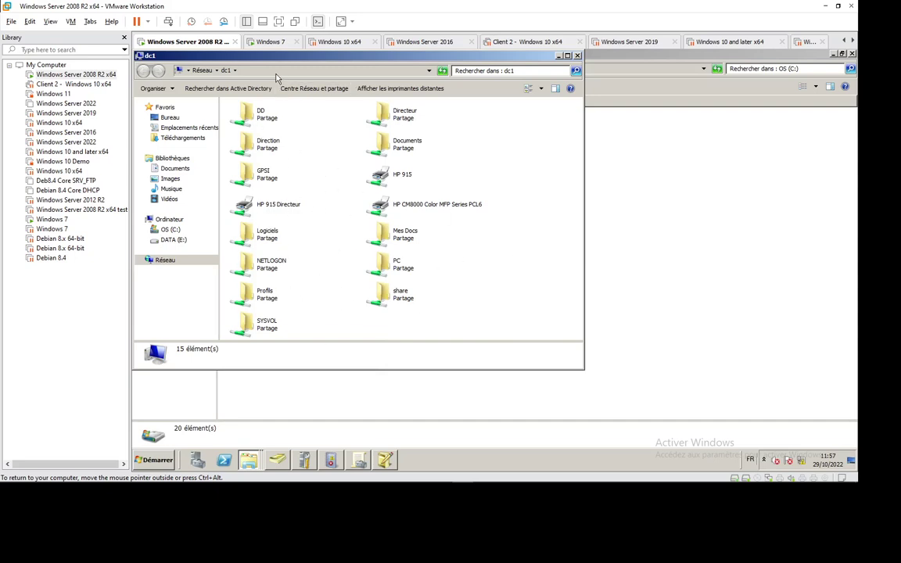
# Step: Open the hidden share on the server by entering the network path \\dc1\test01$ and open its test folder
pyautogui.click(252, 71)
pyautogui.write('\\\\dc1\\')
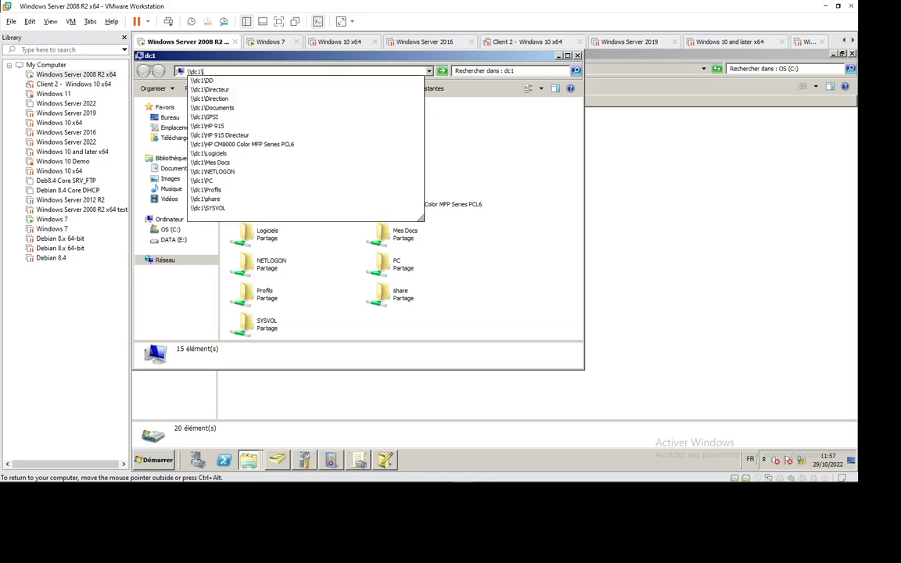
pyautogui.write('test')
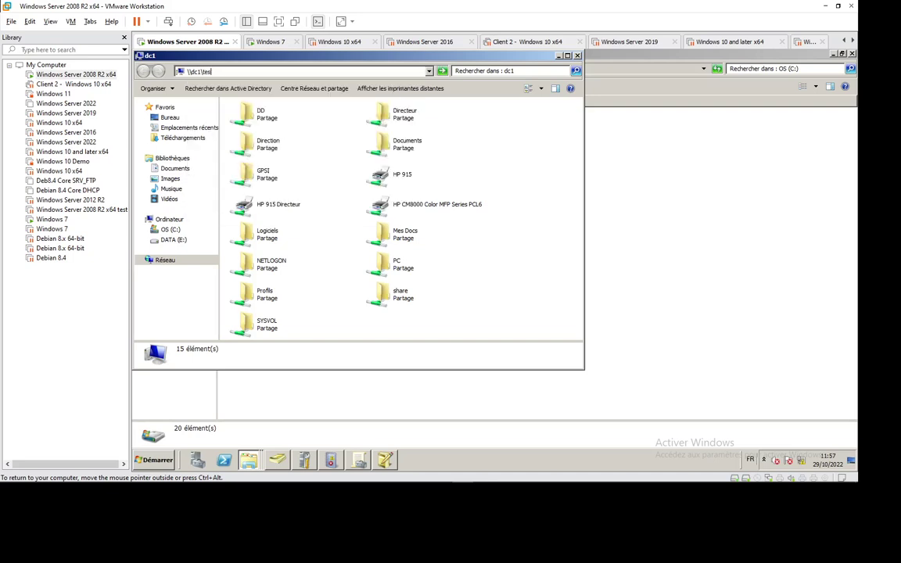
pyautogui.press('BackSpace')
pyautogui.press('BackSpace')
pyautogui.press('BackSpace')
pyautogui.press('BackSpace')
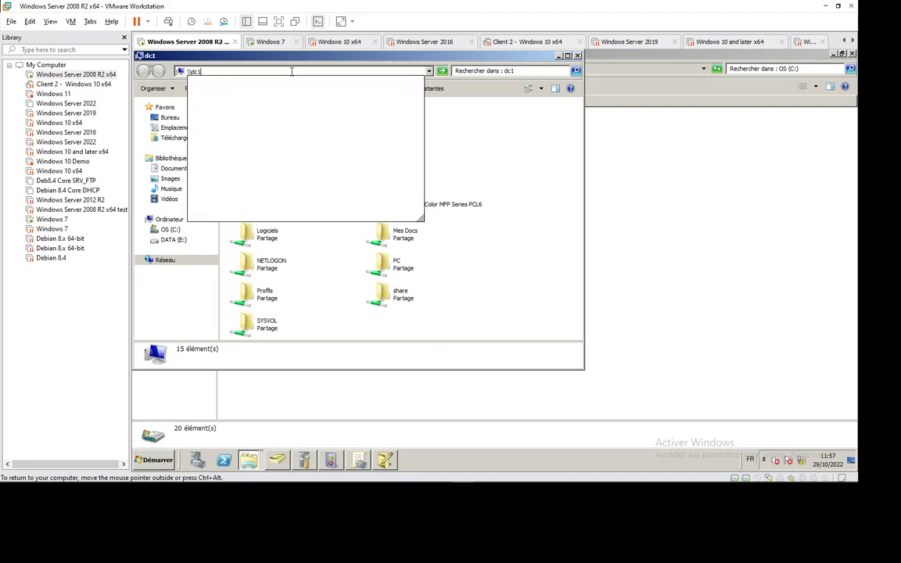
pyautogui.write('\\')
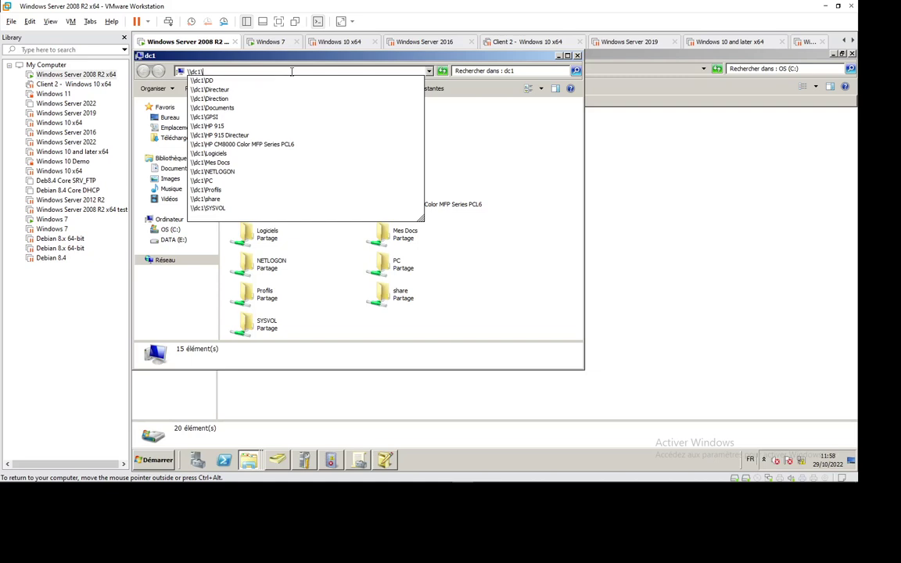
pyautogui.write('test01')
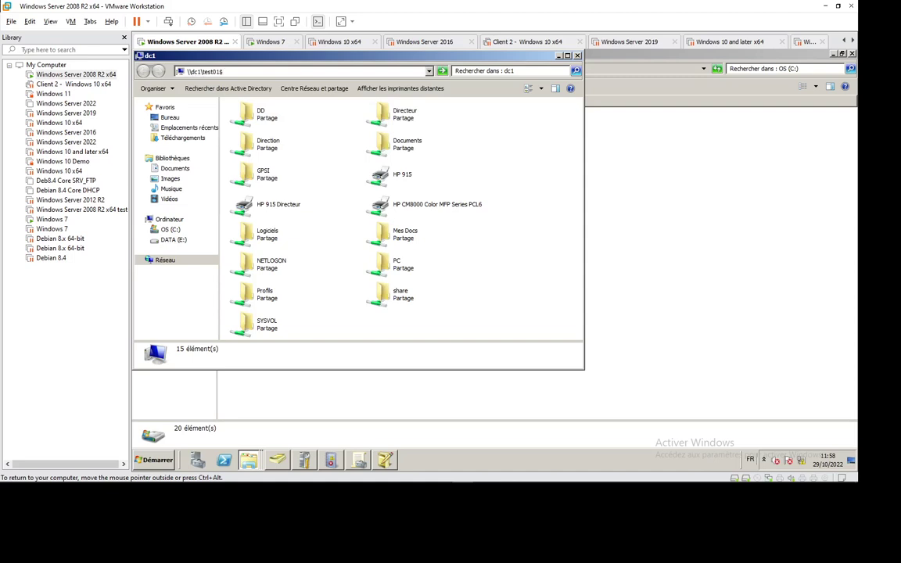
pyautogui.write('$')
pyautogui.press('Return')
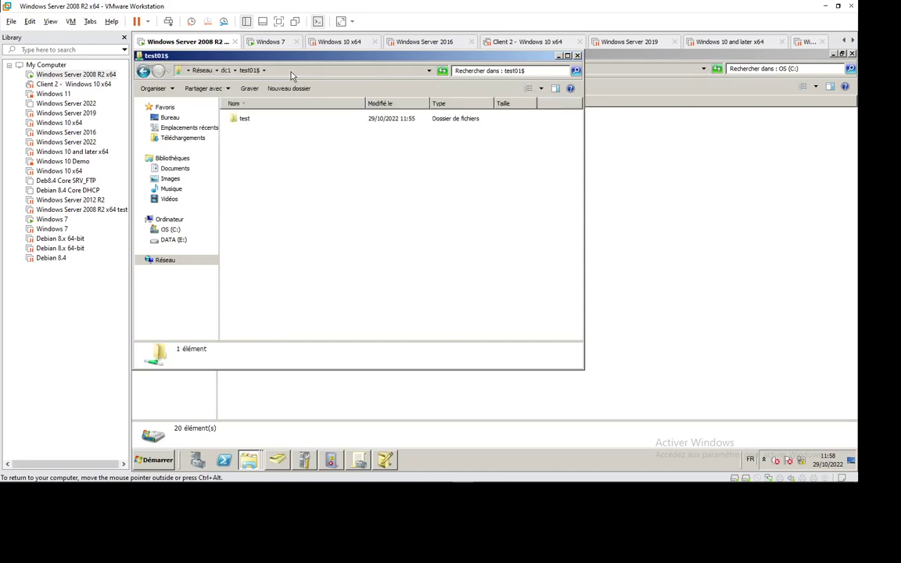
pyautogui.doubleClick(244, 118)
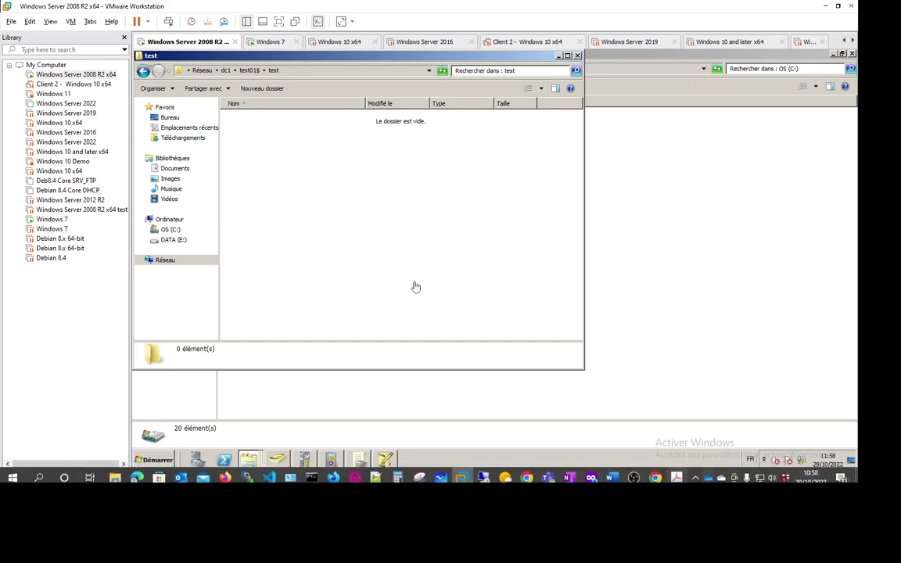
# Step: Switch to the Windows 7 virtual machine and view the shares of dc1 in a maximized Explorer window
pyautogui.click(271, 40)
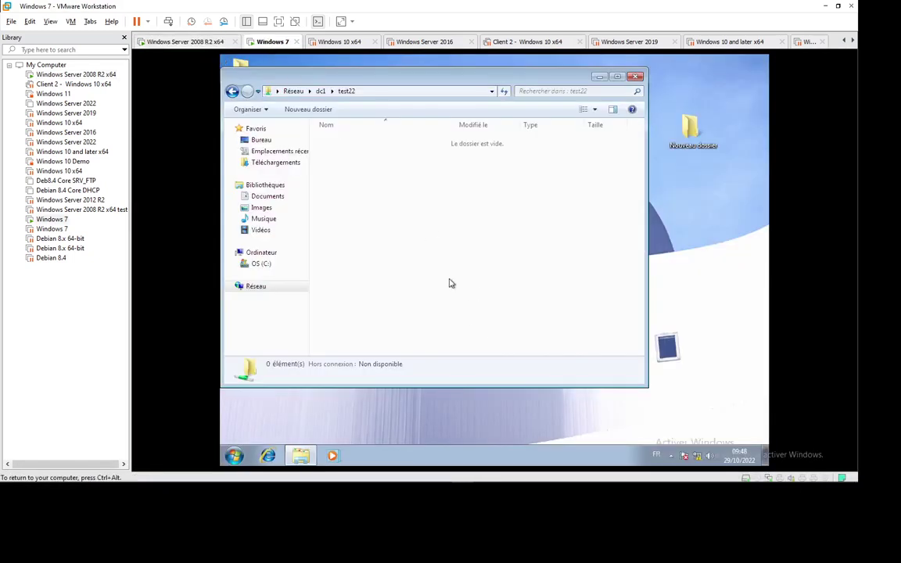
pyautogui.click(321, 91)
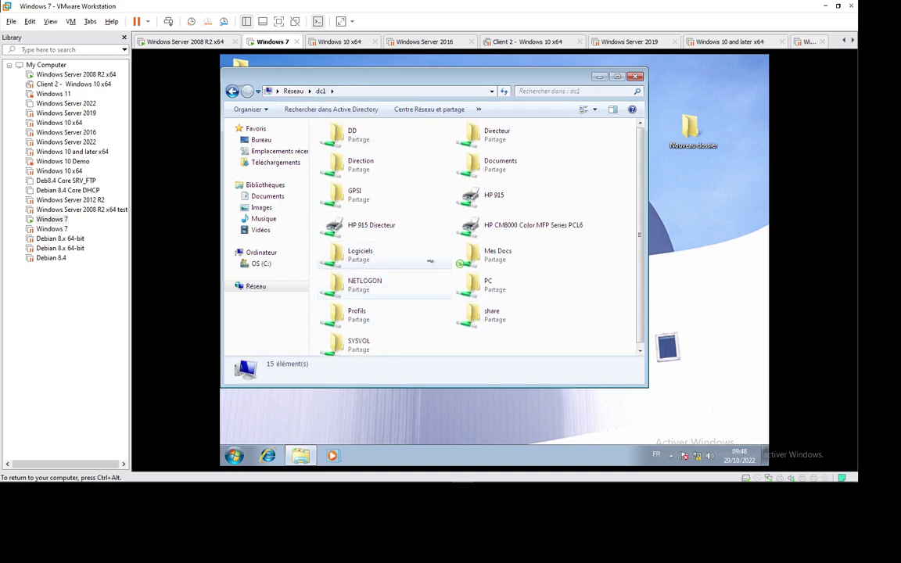
pyautogui.doubleClick(556, 76)
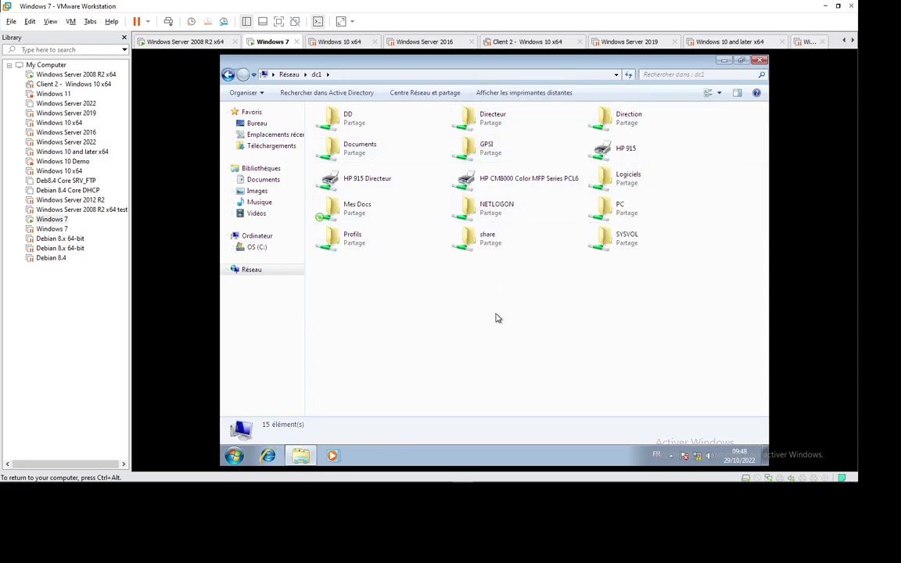
# Step: Open the hidden share on the Windows 7 client by entering \\dc1\test01$ as the Explorer path and open its test folder
pyautogui.click(370, 74)
pyautogui.click(396, 72)
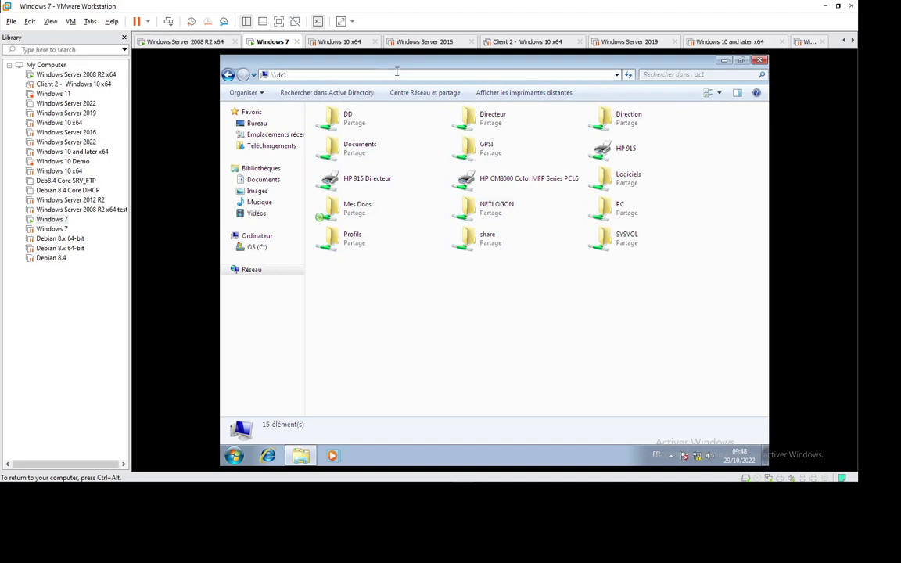
pyautogui.write('\\')
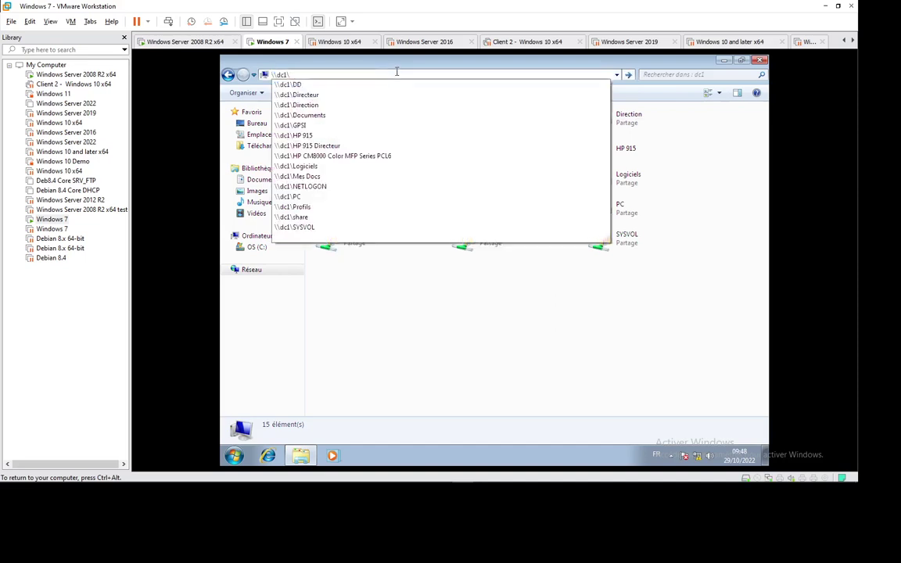
pyautogui.write('test01')
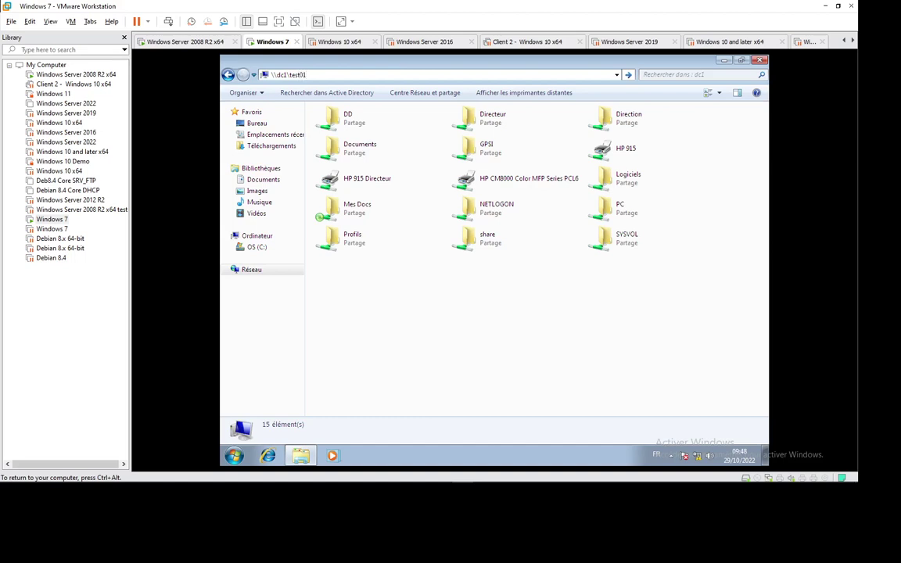
pyautogui.write('$')
pyautogui.press('Return')
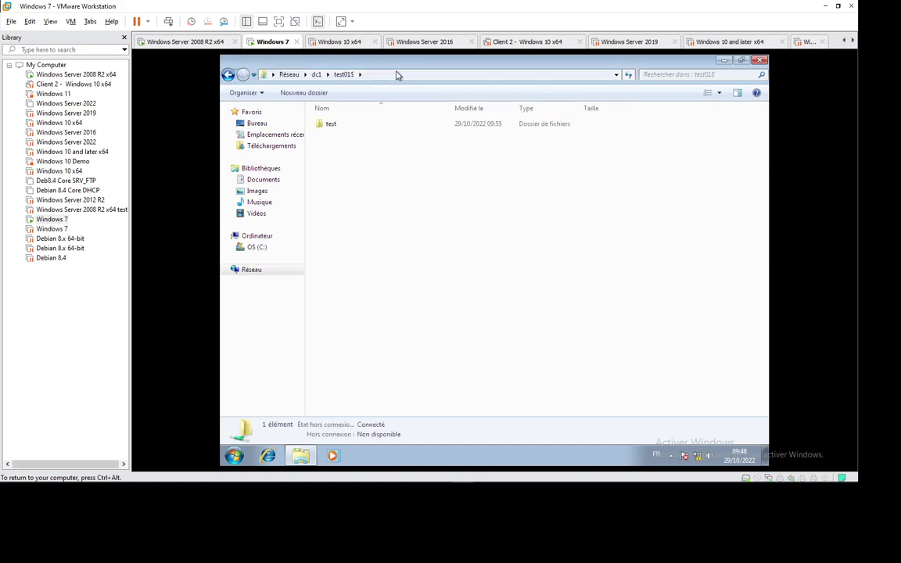
pyautogui.doubleClick(342, 129)
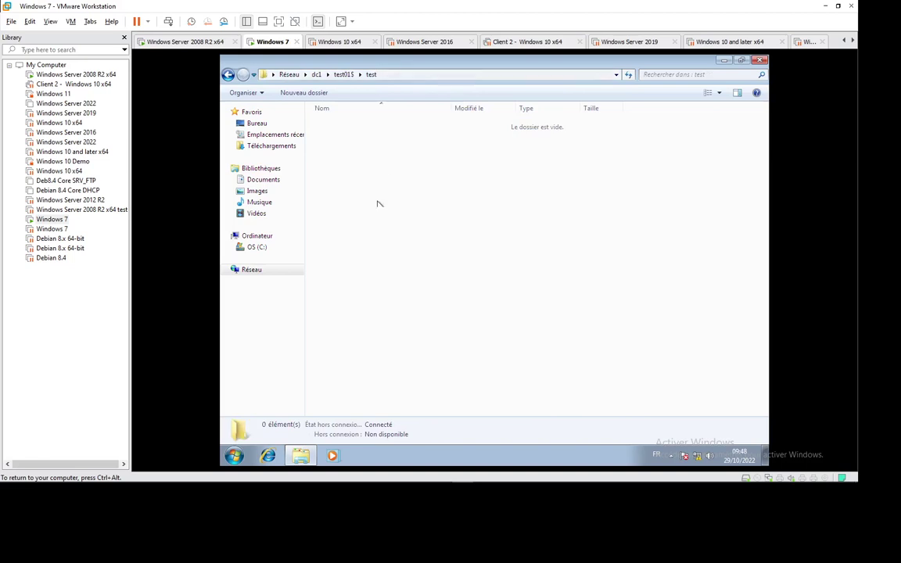
# Step: Open \\dc1\test01$ on the Windows 7 client with the Run command, and close both Explorer windows
pyautogui.click(464, 75)
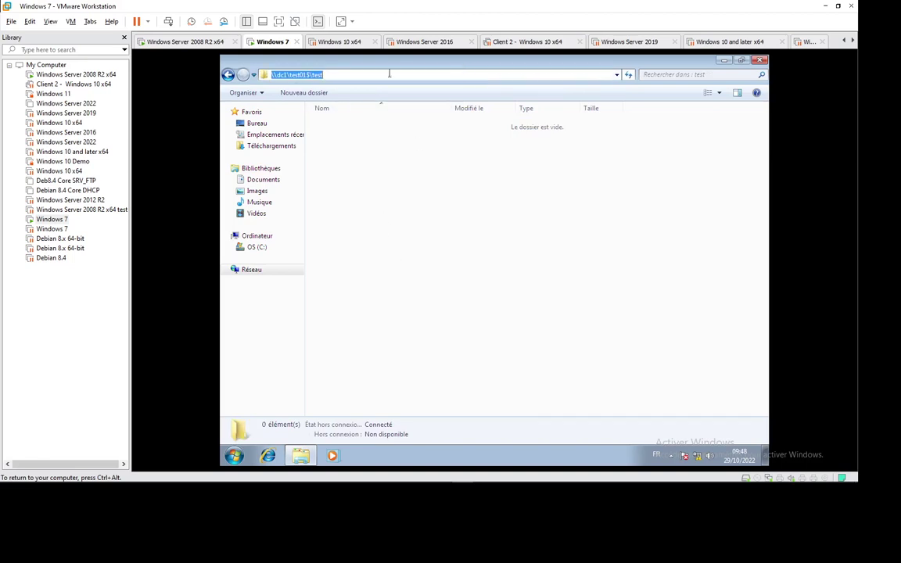
pyautogui.press('super+r')
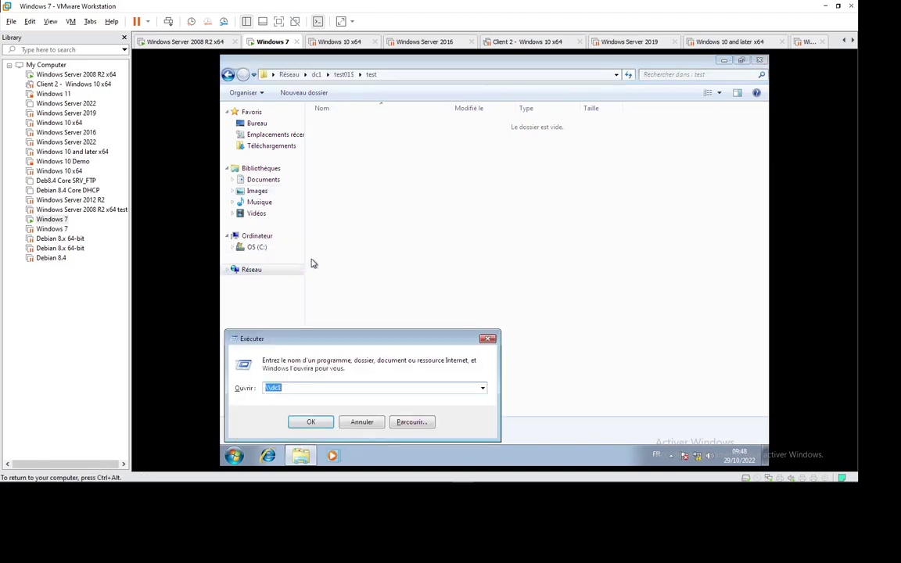
pyautogui.click(305, 385)
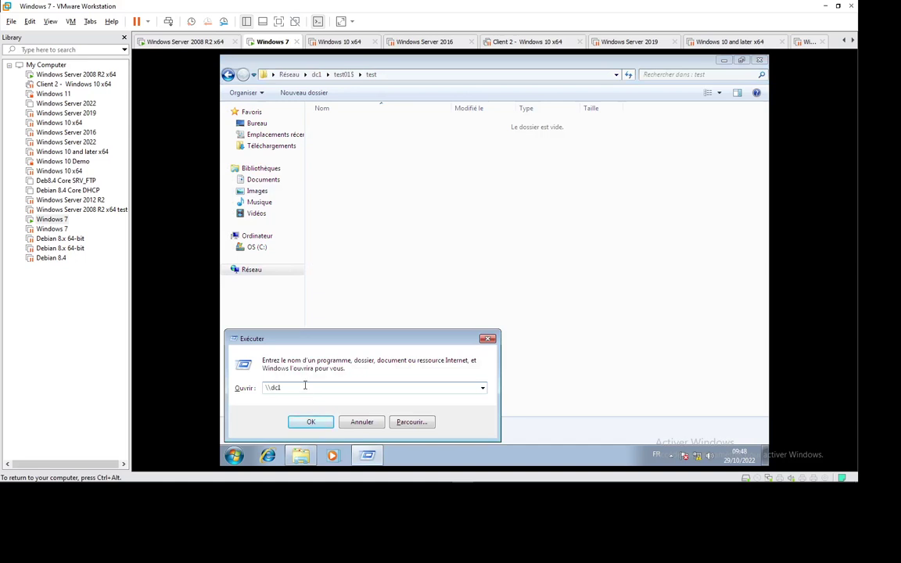
pyautogui.write('\\')
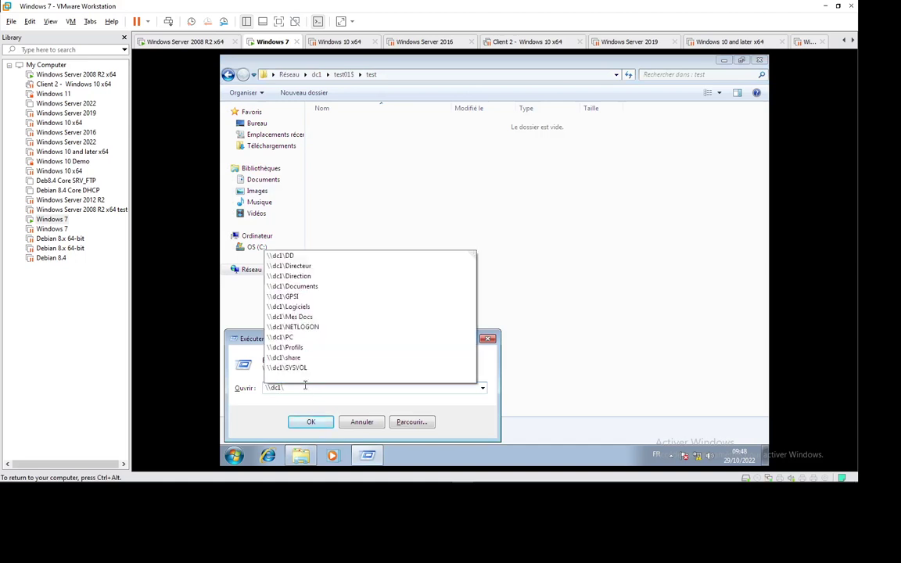
pyautogui.write('test01')
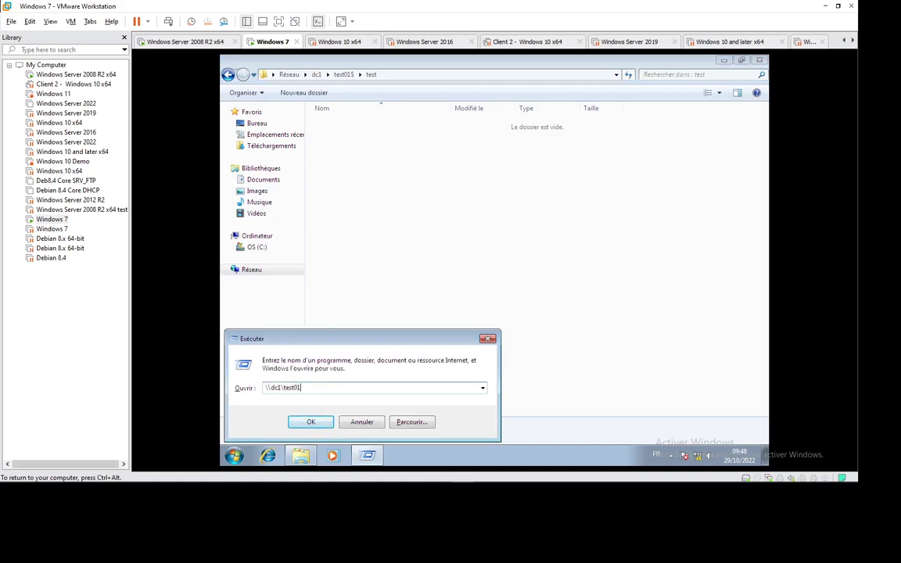
pyautogui.write('5')
pyautogui.press('Return')
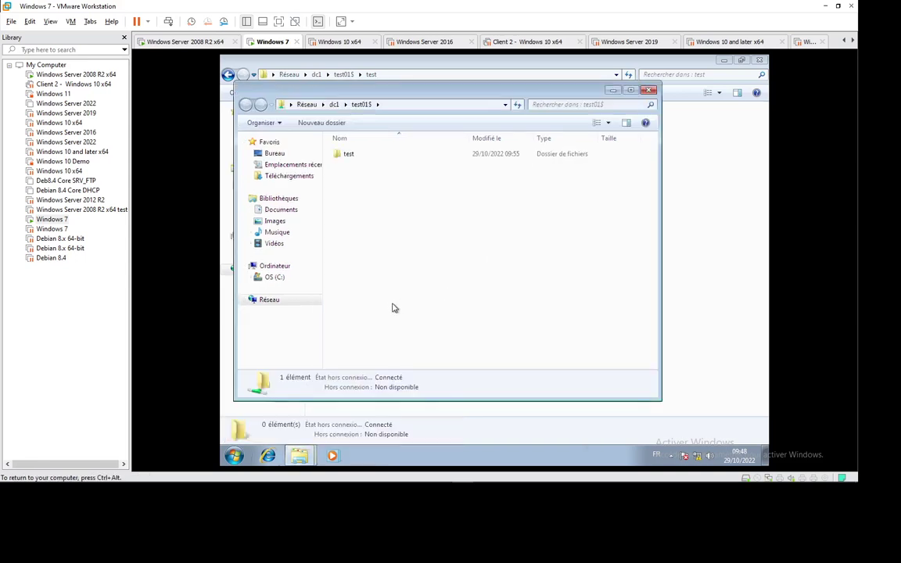
pyautogui.click(650, 91)
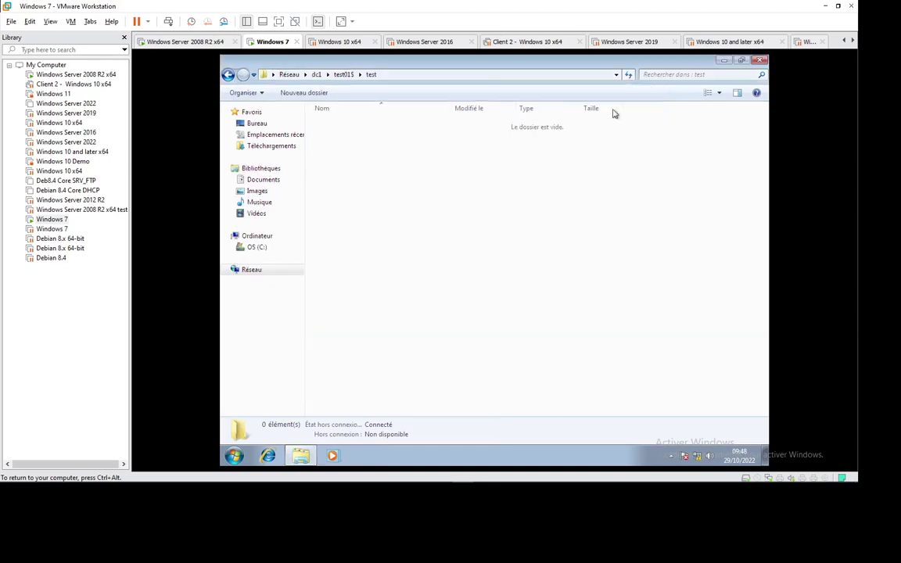
pyautogui.click(759, 62)
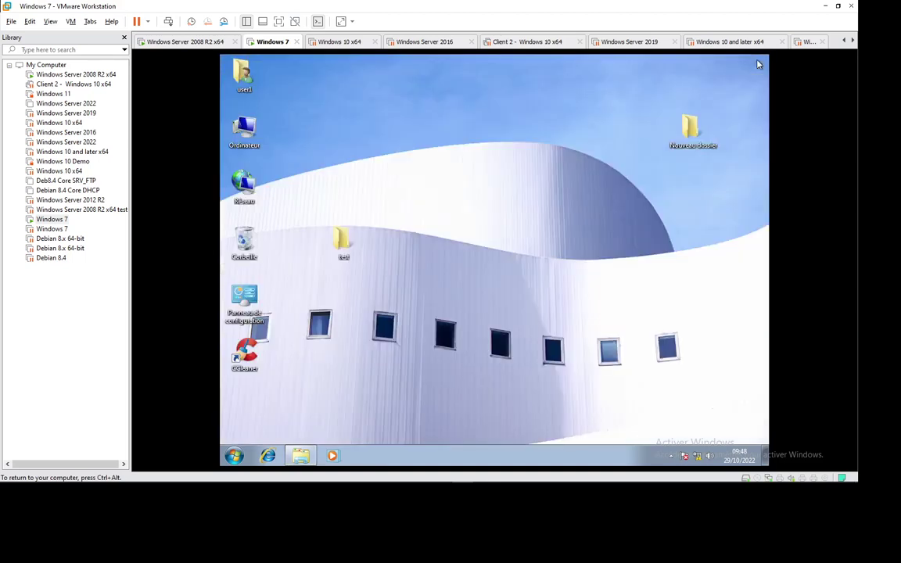
# Step: Switch back to the Windows Server 2008 R2 virtual machine
pyautogui.click(187, 41)
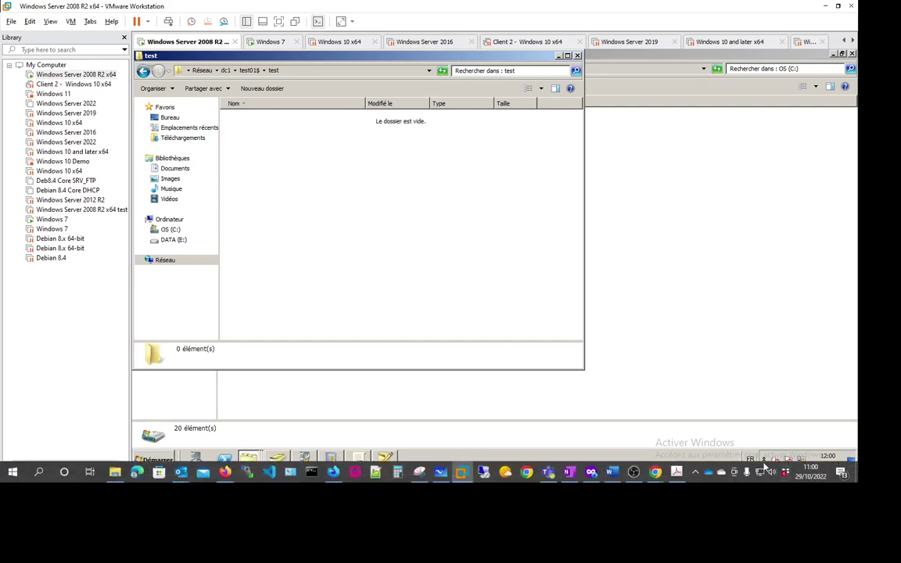
pyautogui.click(694, 473)
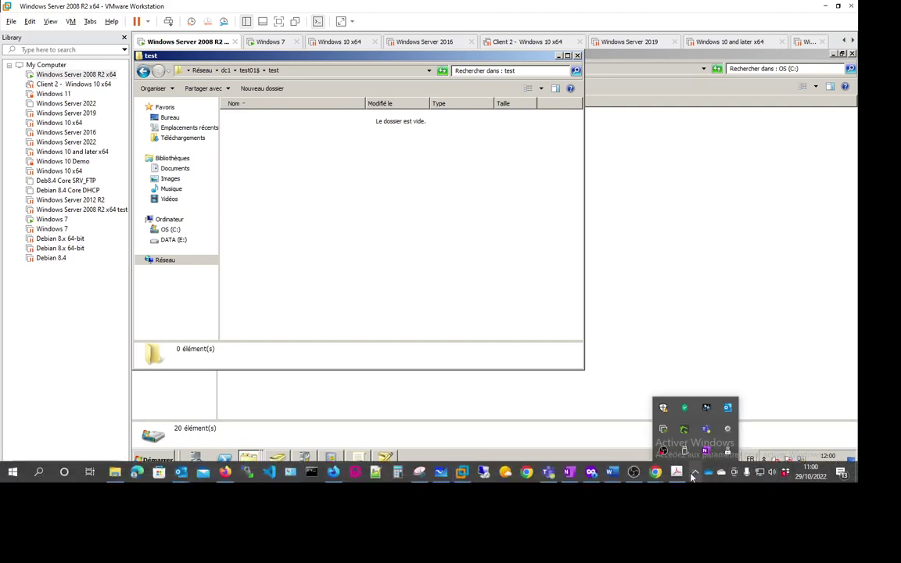